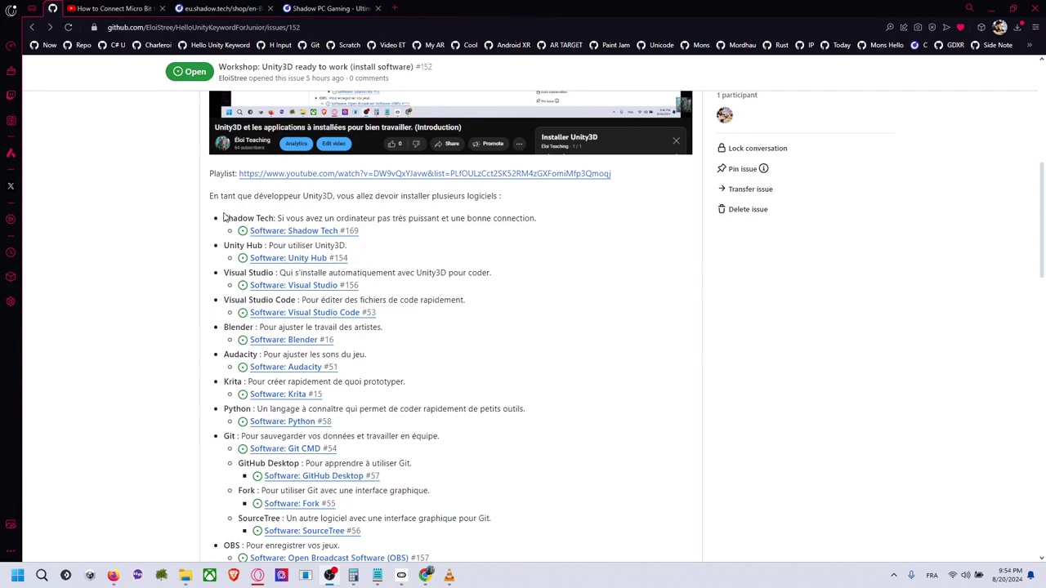
# Highlight the Shadow Tech entry and the Unity Hub-to-Krita lines in issue #152's software list
pyautogui.moveTo(224, 218); pyautogui.dragTo(277, 218)
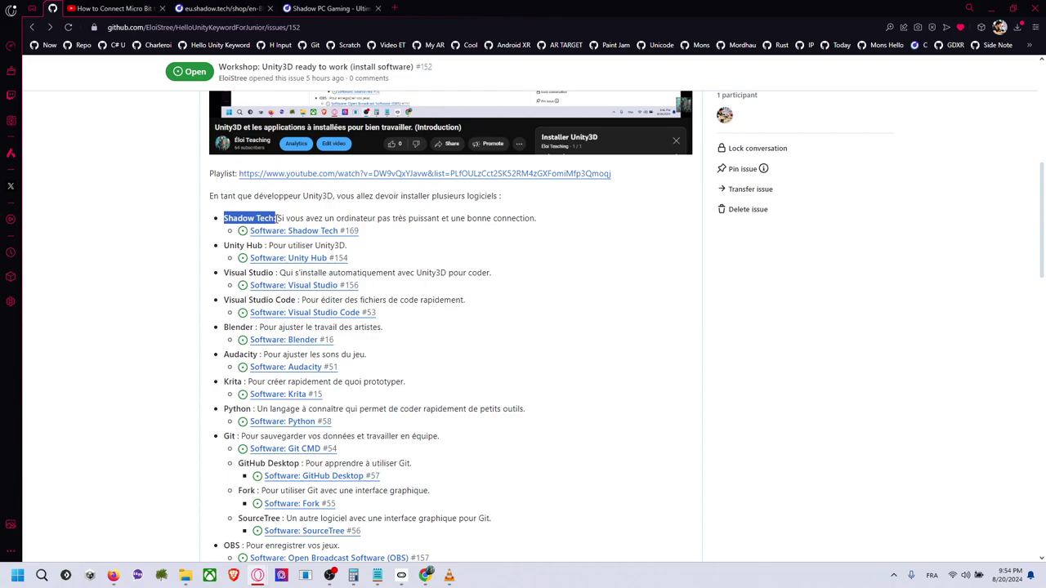
pyautogui.click(380, 211)
pyautogui.moveTo(294, 198)
pyautogui.mouseDown()
pyautogui.moveTo(427, 332)
pyautogui.moveTo(545, 426)
pyautogui.mouseUp()
pyautogui.click(562, 300)
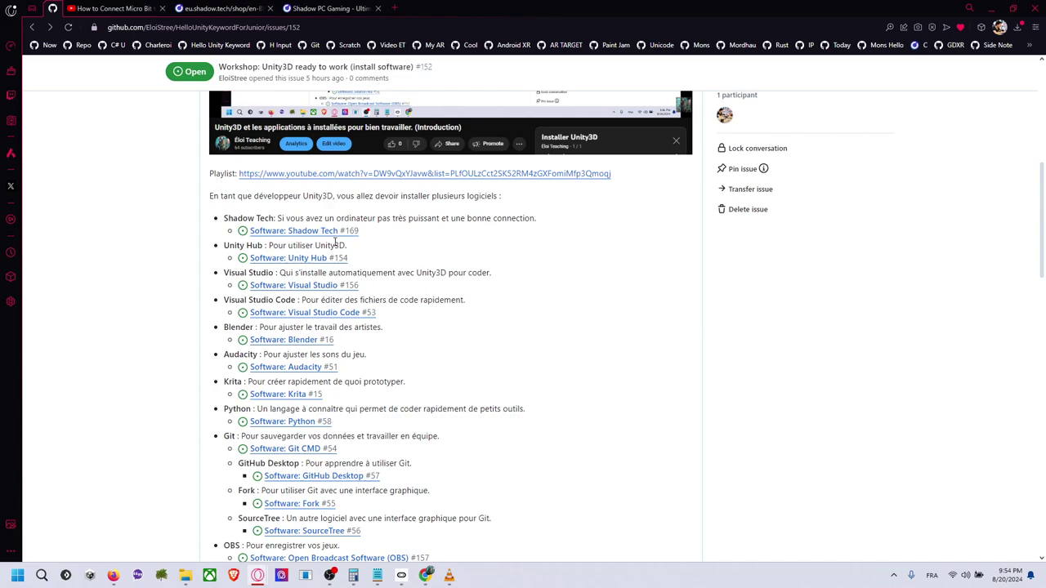
pyautogui.moveTo(305, 230)
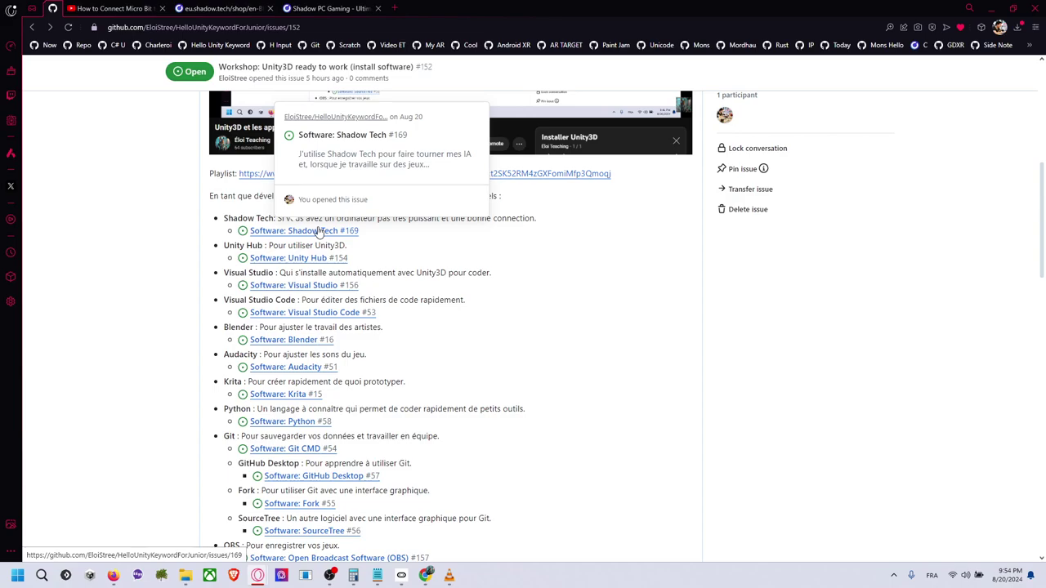
# Switch to the Shadow PC Gaming home page and scroll through its offers, like the €34.99 Power Offer
pyautogui.click(219, 8)
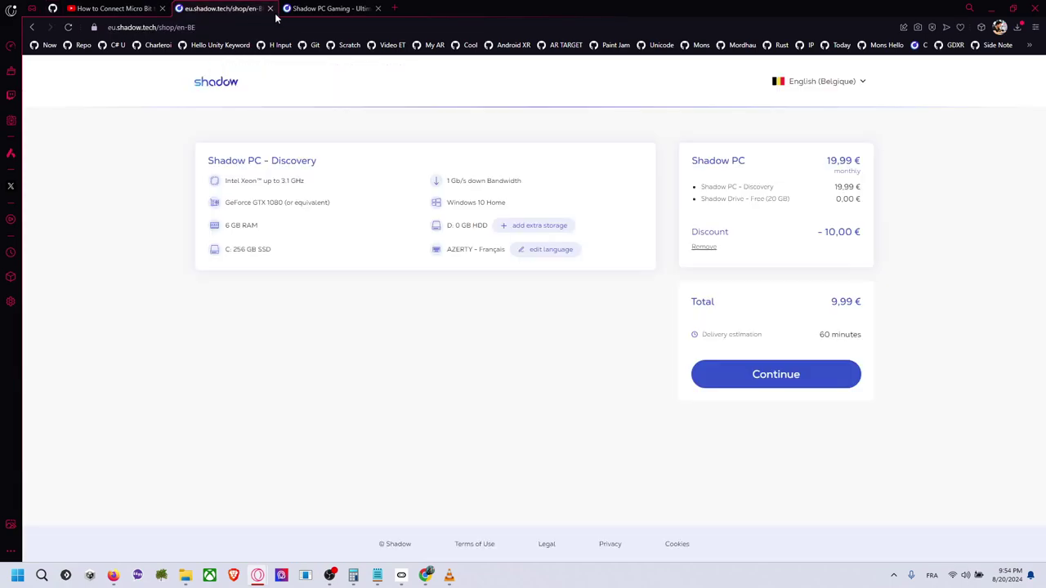
pyautogui.click(325, 9)
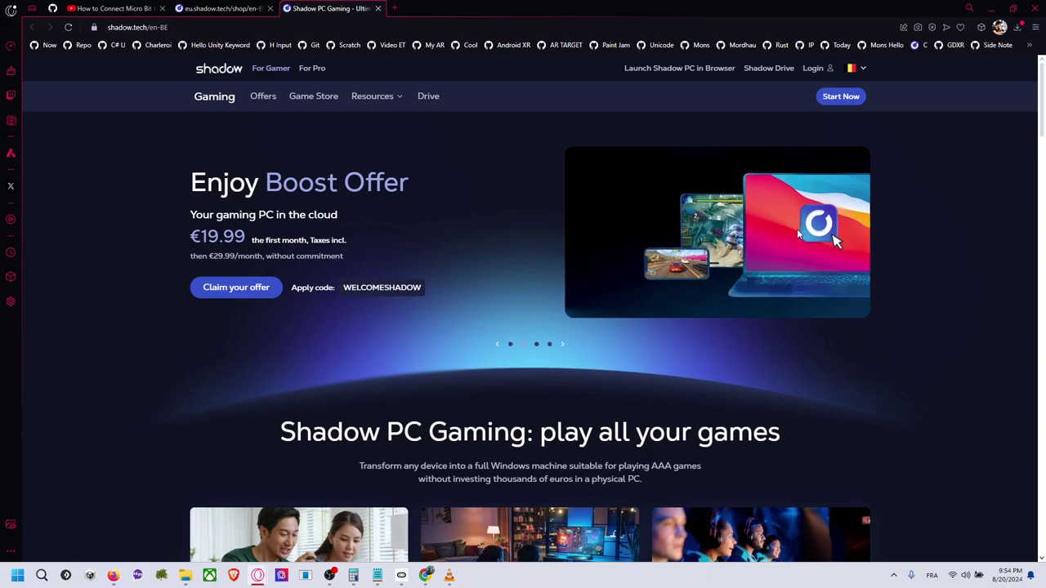
pyautogui.scroll(-3, 543, 218)
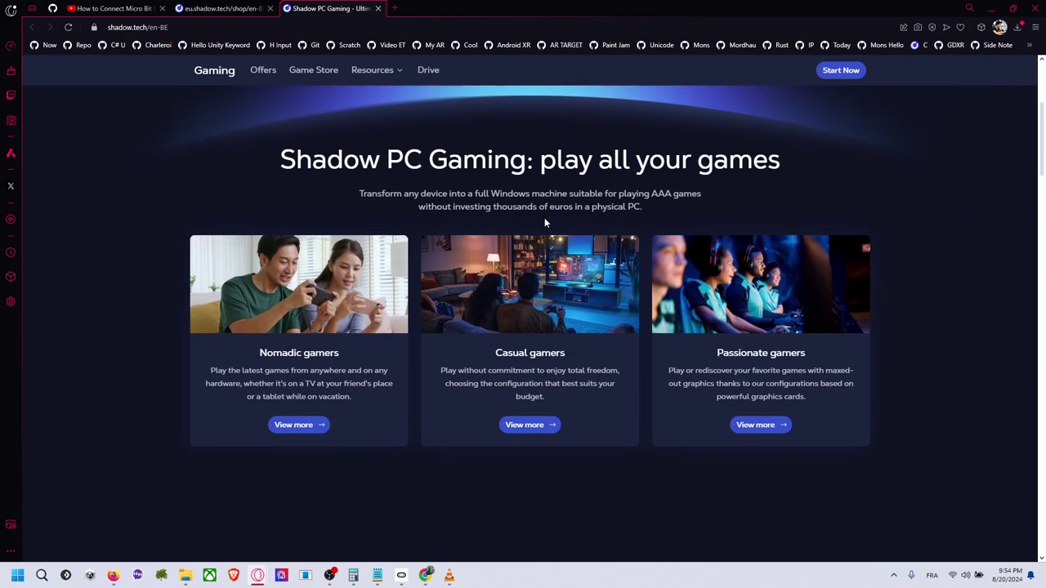
pyautogui.scroll(2, 507, 172)
pyautogui.scroll(2, 678, 225)
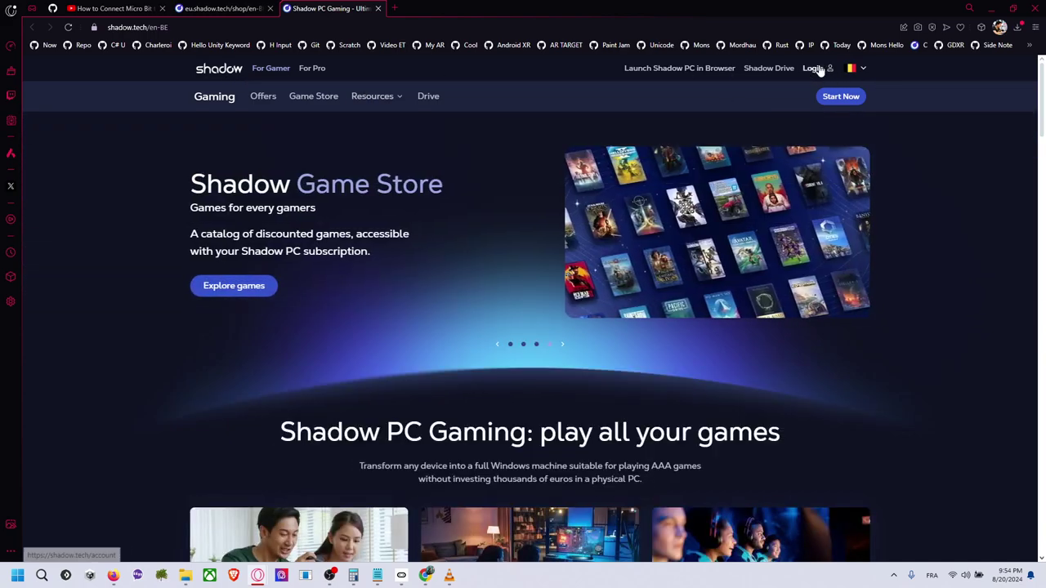
# Log in to Shadow with a Google account, then return to the 9,99 € Discovery order page
pyautogui.click(820, 69)
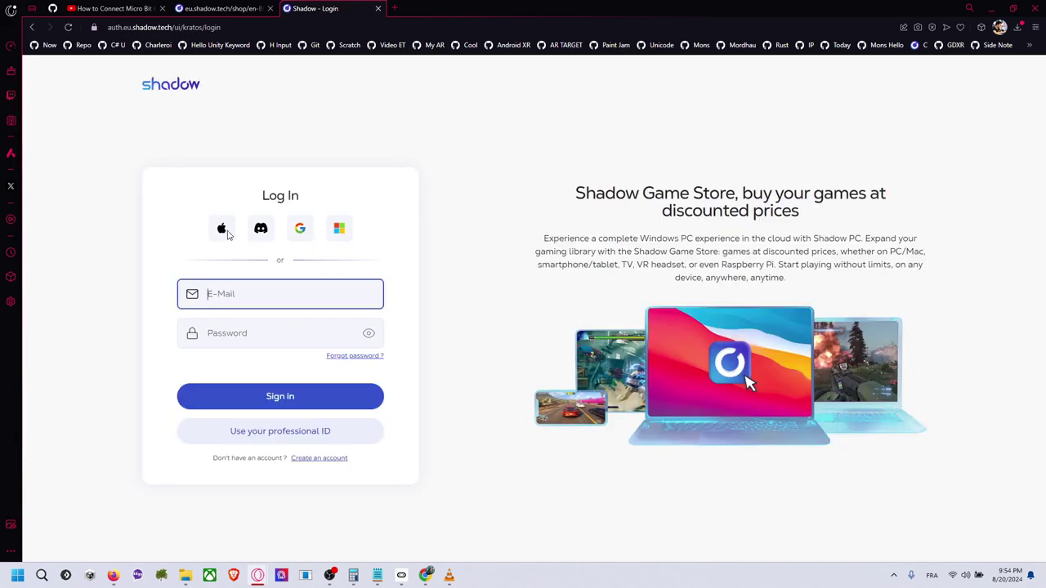
pyautogui.click(300, 228)
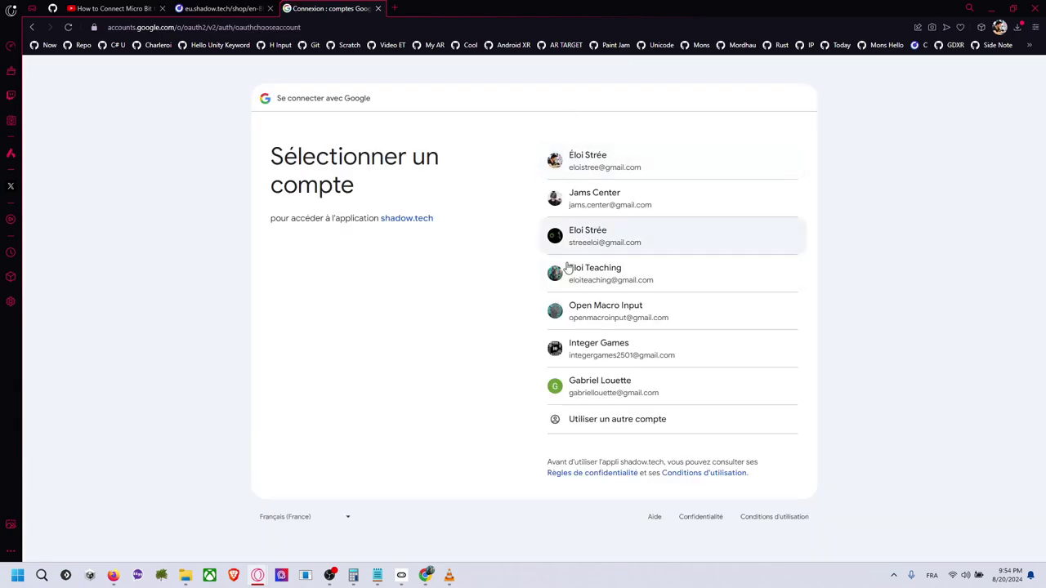
pyautogui.click(616, 276)
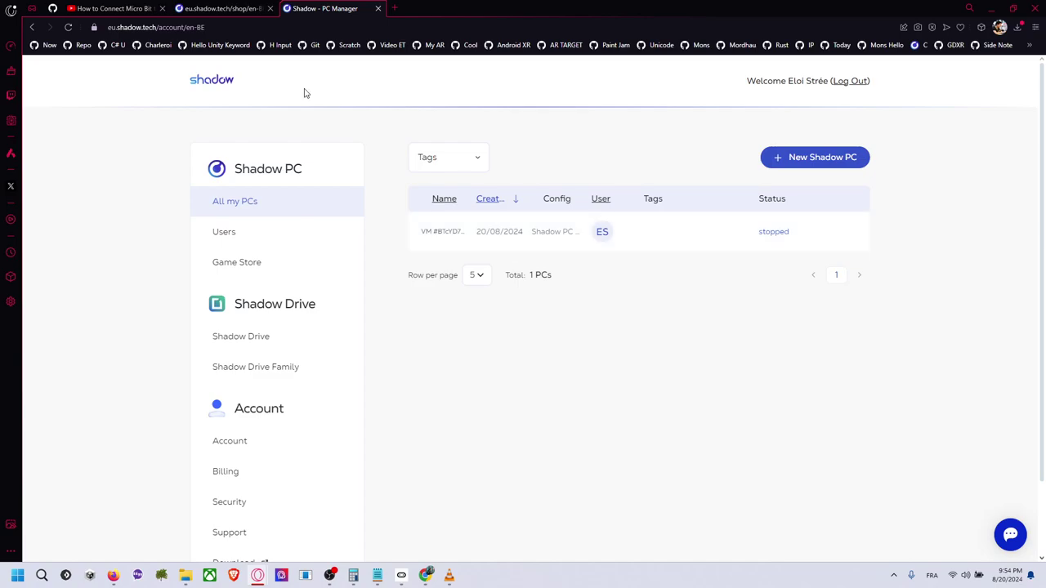
pyautogui.click(223, 9)
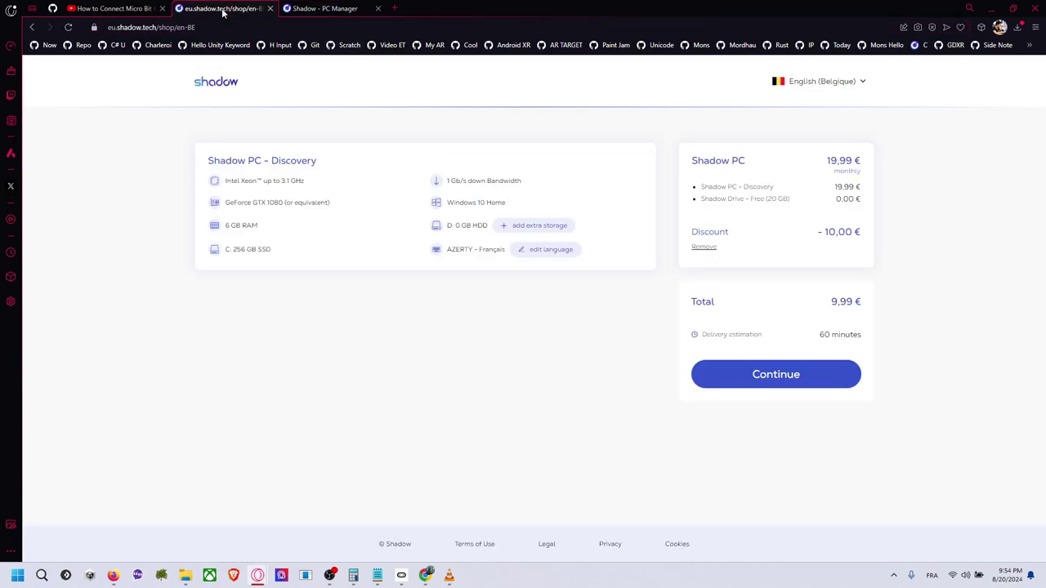
# Open the Shadow home page in a new tab and scroll to the Offers pricing cards
pyautogui.click(224, 82)
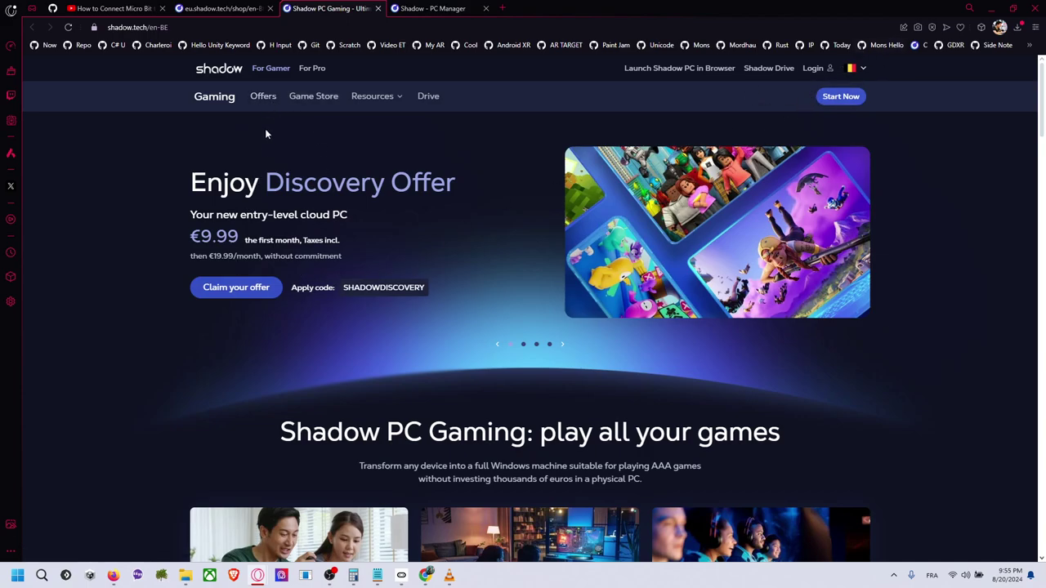
pyautogui.click(266, 96)
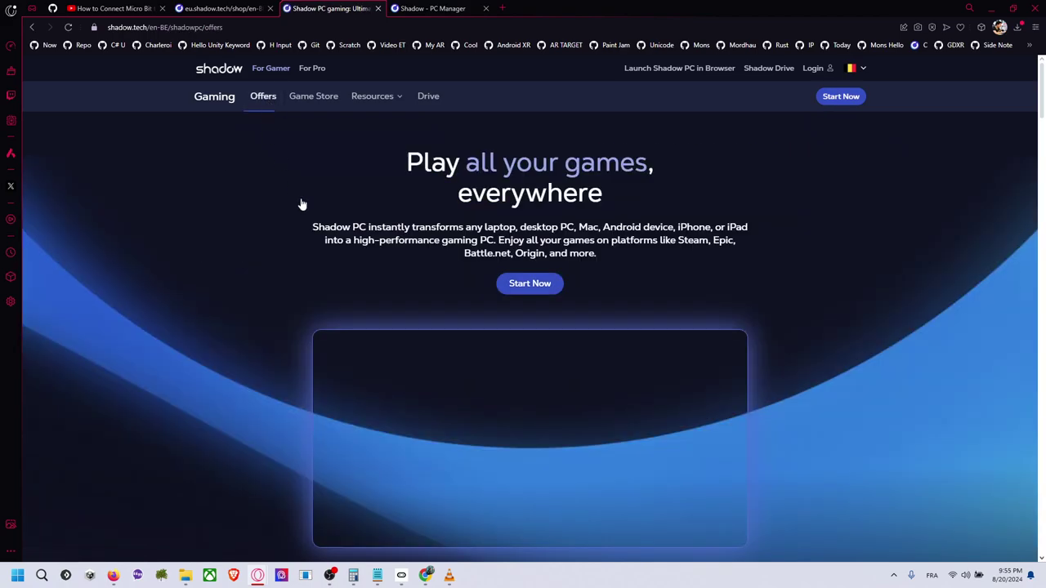
pyautogui.scroll(-2, 390, 213)
pyautogui.scroll(-5, 374, 219)
pyautogui.scroll(-2, 363, 213)
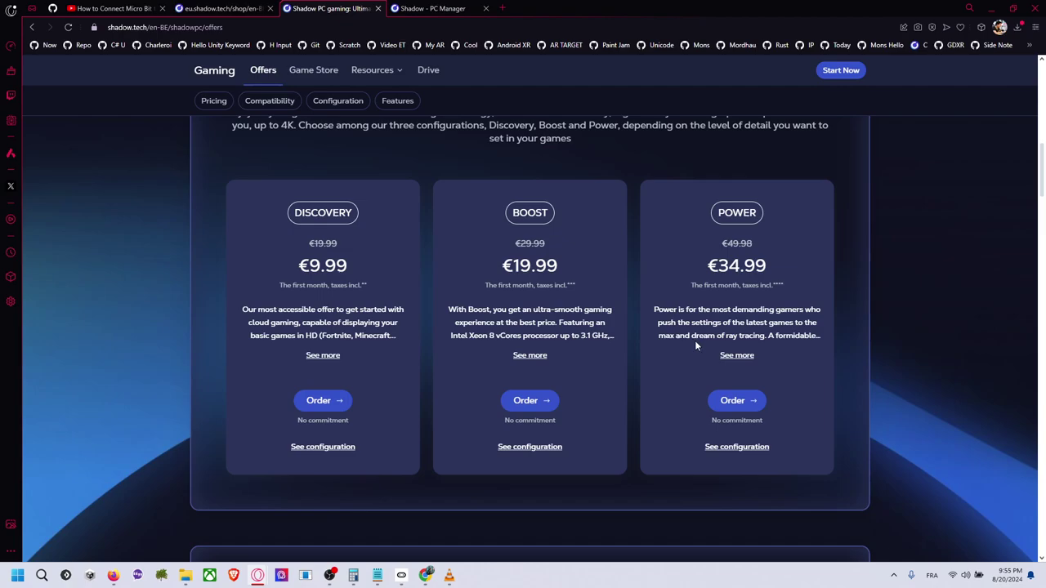
# Compare the Discovery €19.99/€9.99 and Power €49.98/€34.99 plan prices
pyautogui.moveTo(724, 244); pyautogui.dragTo(756, 250)
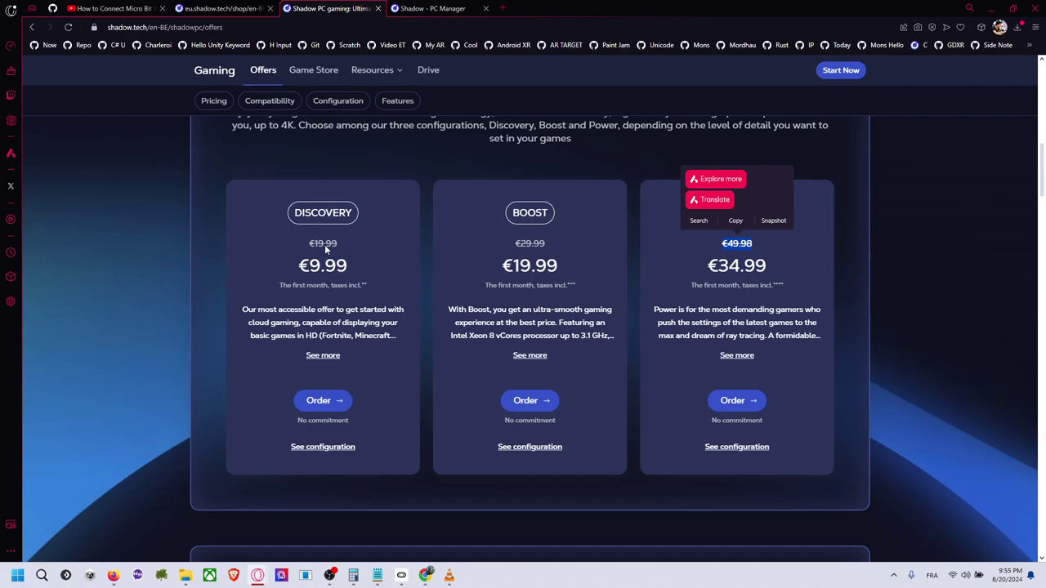
pyautogui.moveTo(290, 239)
pyautogui.mouseDown()
pyautogui.moveTo(337, 246)
pyautogui.moveTo(365, 273)
pyautogui.mouseUp()
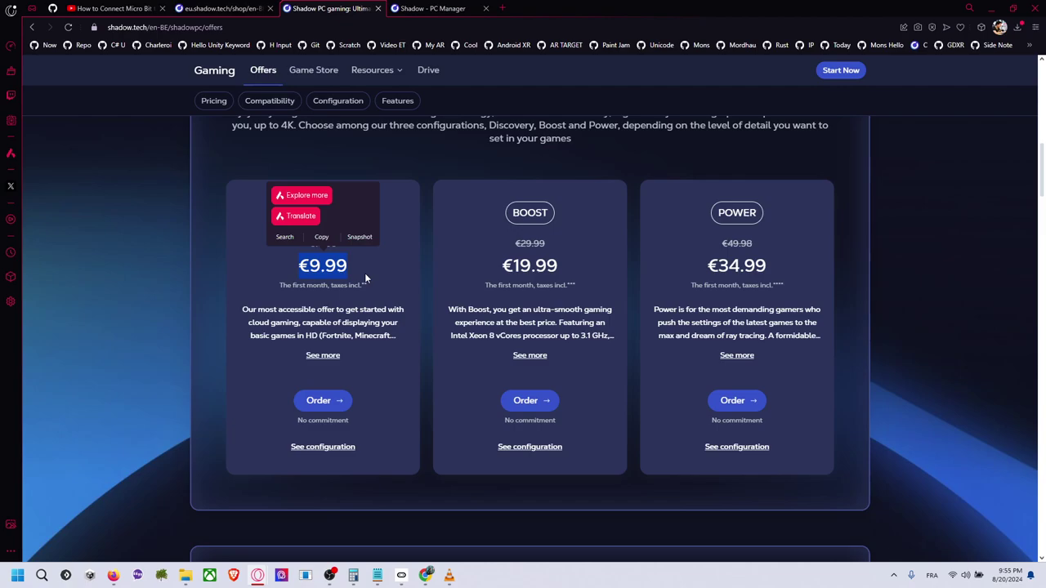
pyautogui.click(417, 242)
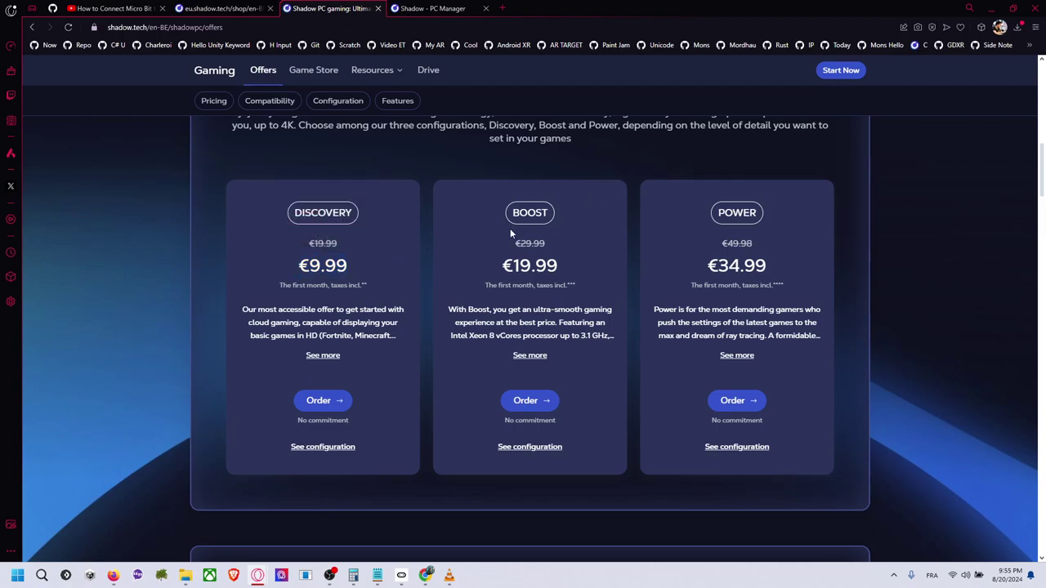
pyautogui.moveTo(289, 279); pyautogui.dragTo(786, 252)
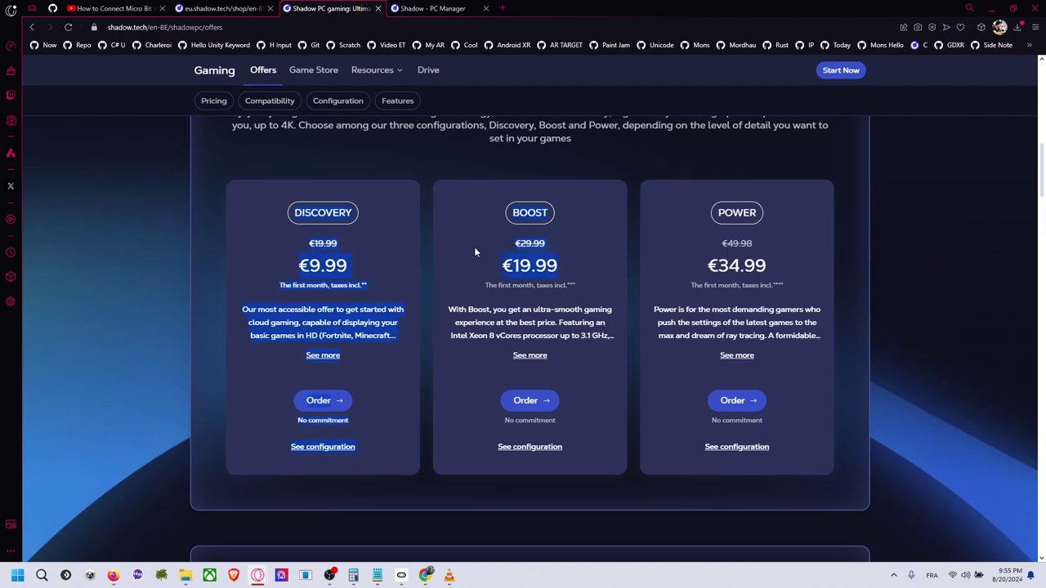
pyautogui.click(758, 286)
pyautogui.moveTo(707, 251); pyautogui.dragTo(760, 309)
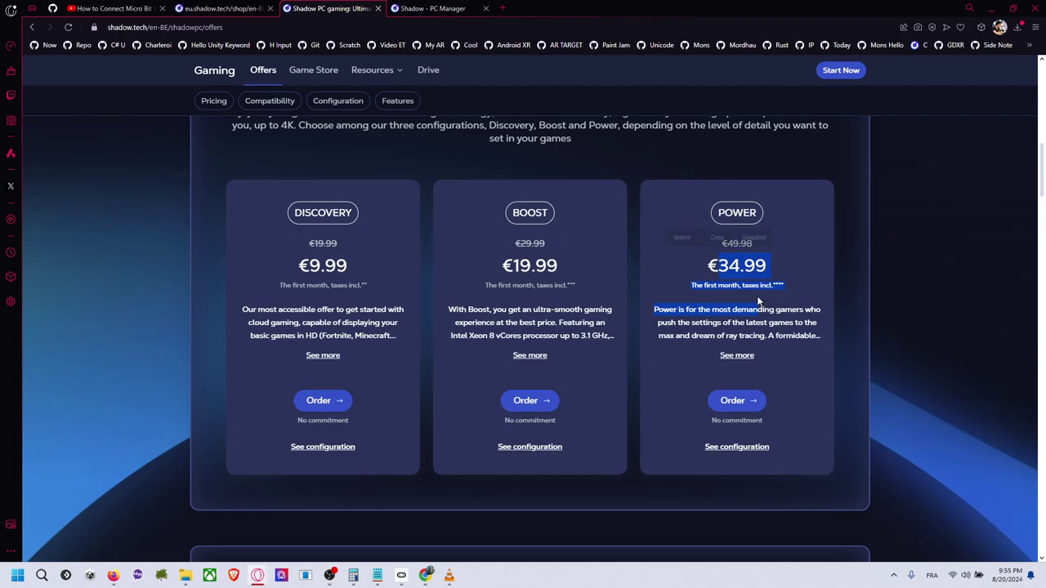
pyautogui.click(811, 243)
pyautogui.moveTo(724, 243); pyautogui.dragTo(771, 311)
# Glance at the PC Manager tab, then go back to the Discovery plan page
pyautogui.click(536, 160)
pyautogui.click(425, 9)
pyautogui.click(331, 8)
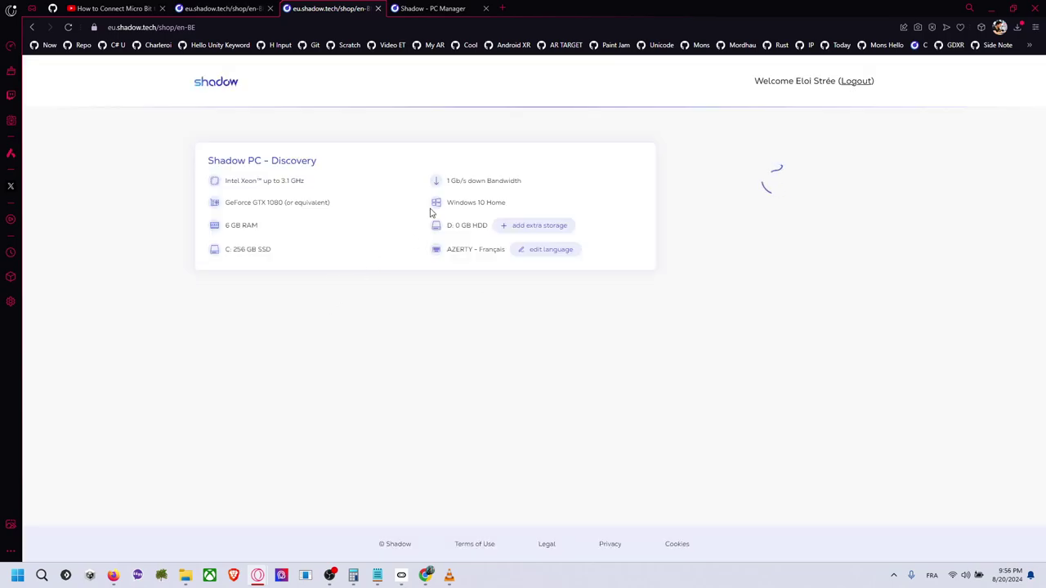
# Review the Discovery spec card, including Windows 10 Home, then select the address bar
pyautogui.moveTo(266, 202); pyautogui.dragTo(483, 249)
pyautogui.click(532, 282)
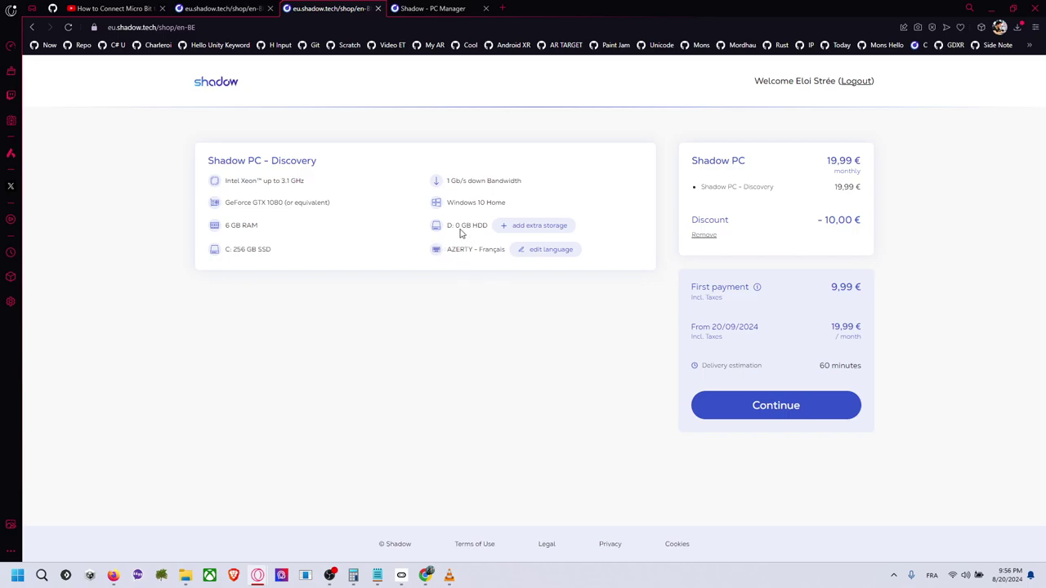
pyautogui.moveTo(447, 202); pyautogui.dragTo(495, 202)
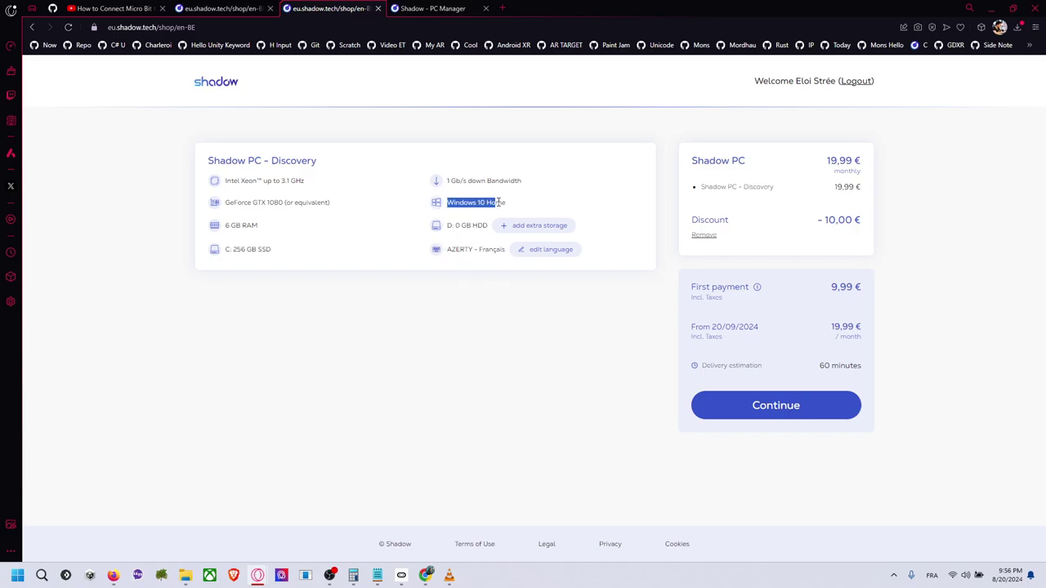
pyautogui.click(595, 317)
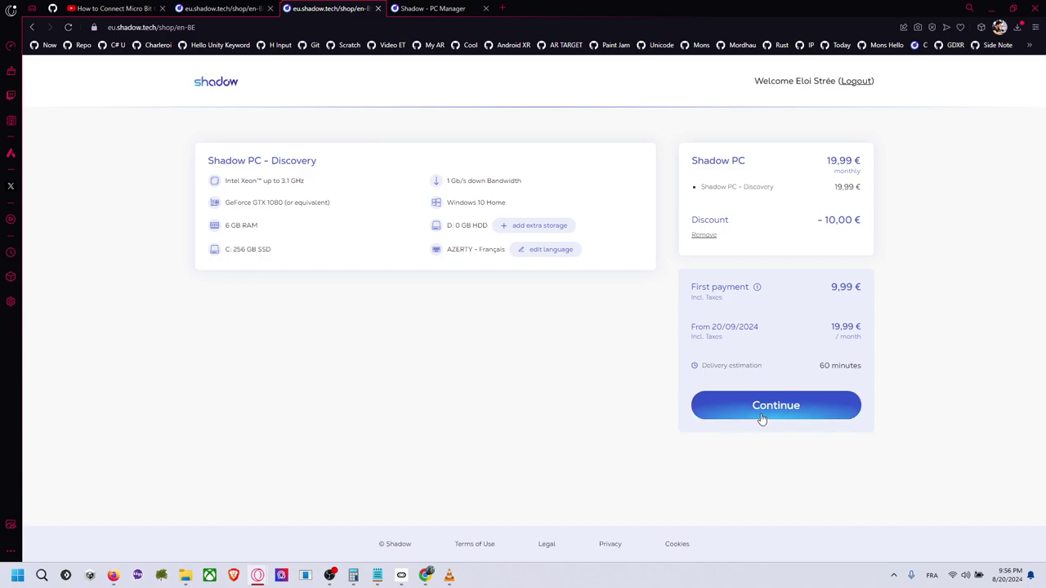
pyautogui.click(351, 27)
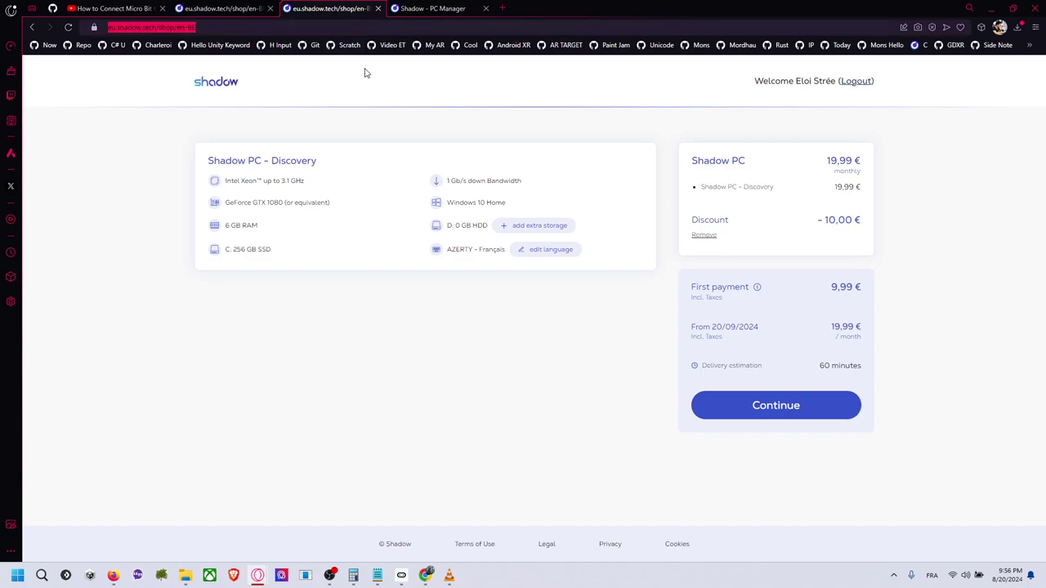
pyautogui.write('shadow te')
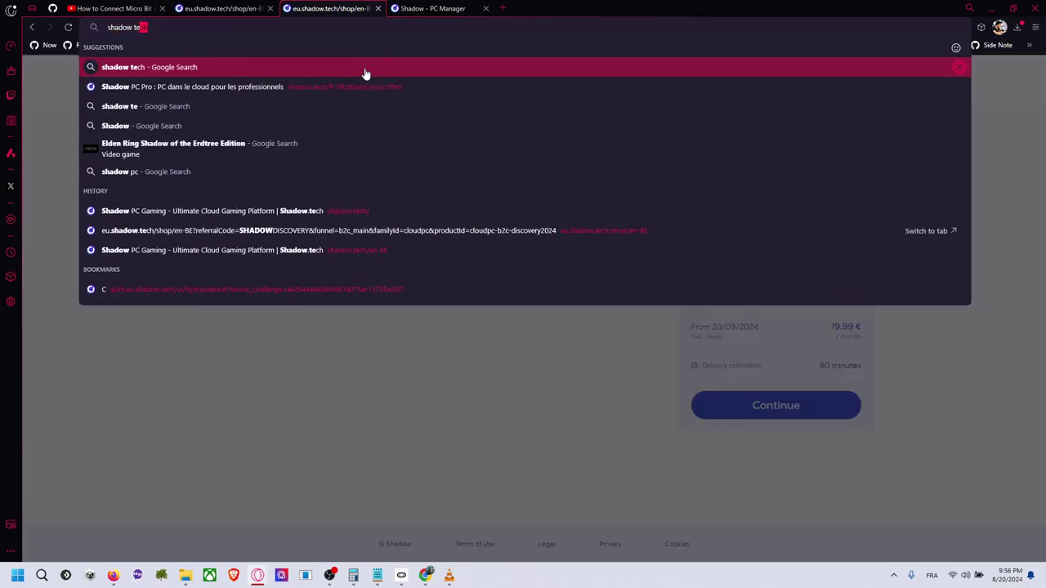
pyautogui.write('ch downl')
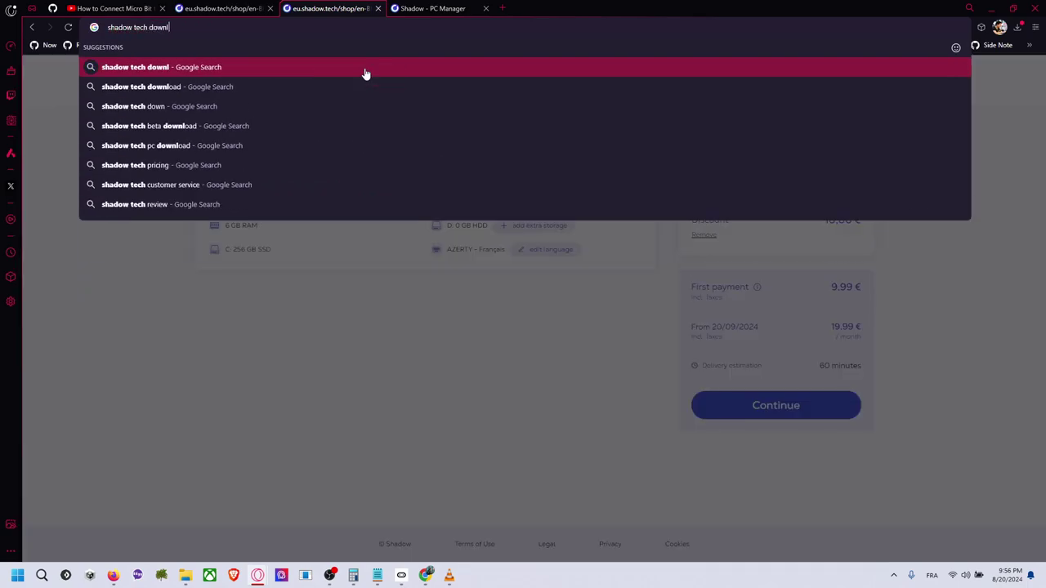
pyautogui.write('oad')
pyautogui.press('Return')
pyautogui.click(245, 205)
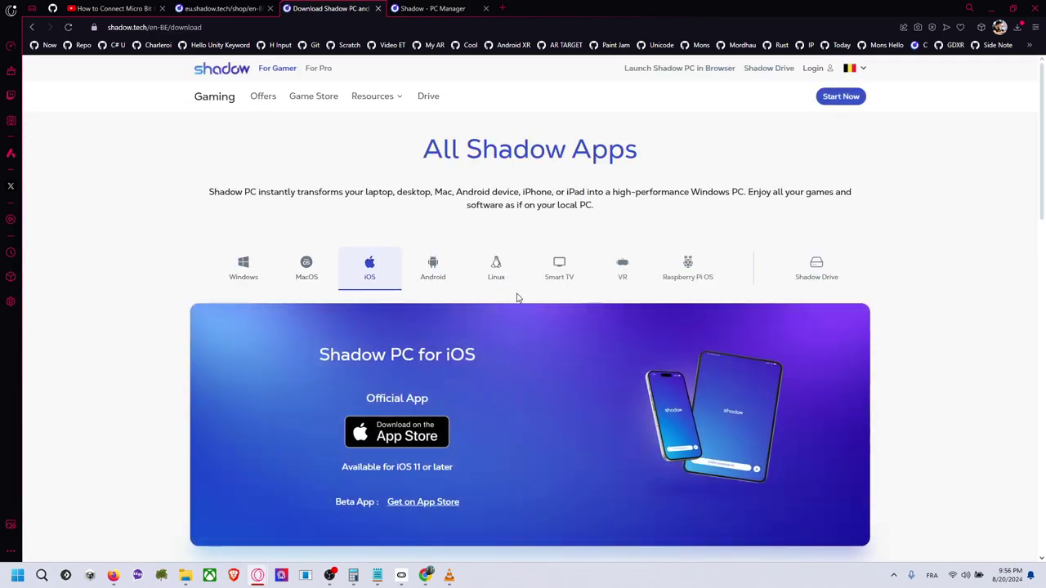
pyautogui.scroll(-3, 444, 203)
pyautogui.scroll(1, 696, 226)
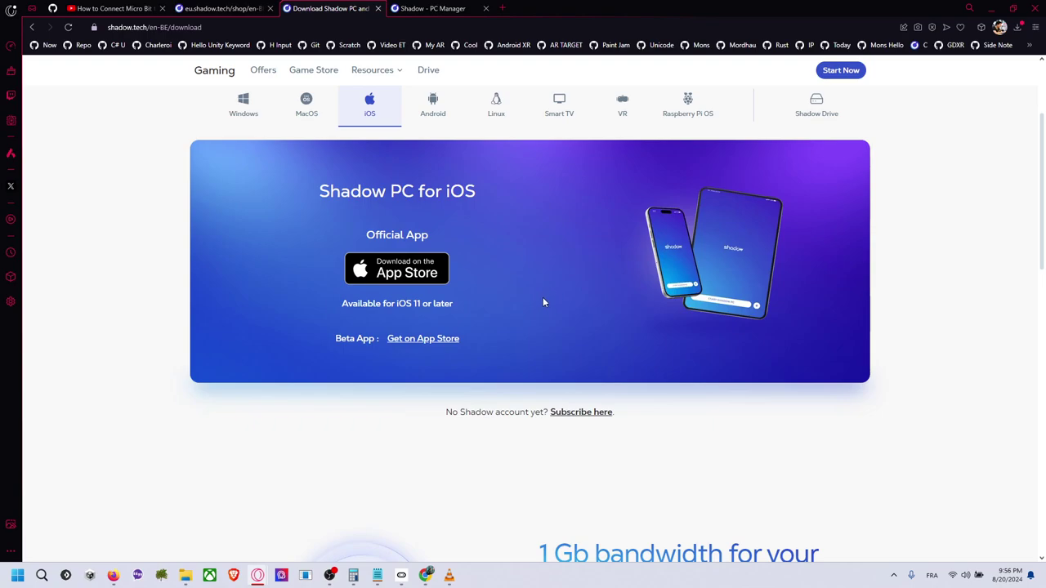
pyautogui.scroll(-5, 474, 286)
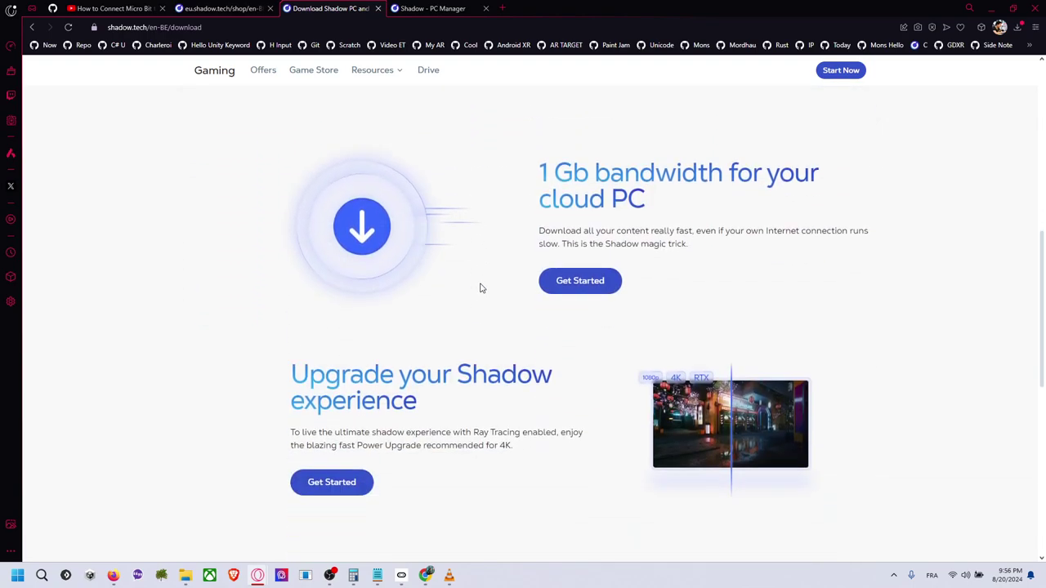
pyautogui.scroll(-2, 481, 288)
pyautogui.scroll(-2, 481, 289)
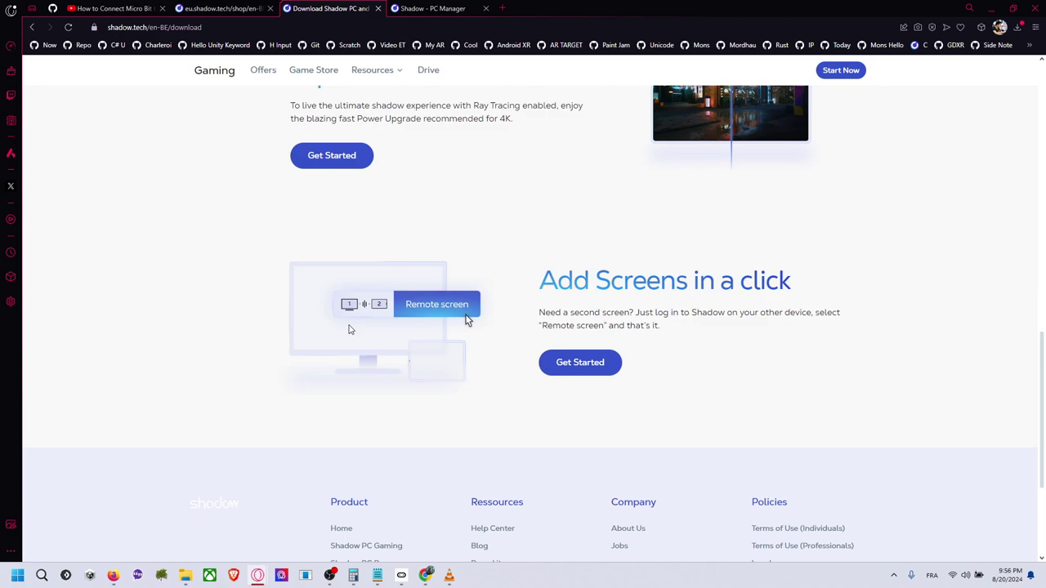
pyautogui.scroll(2, 490, 343)
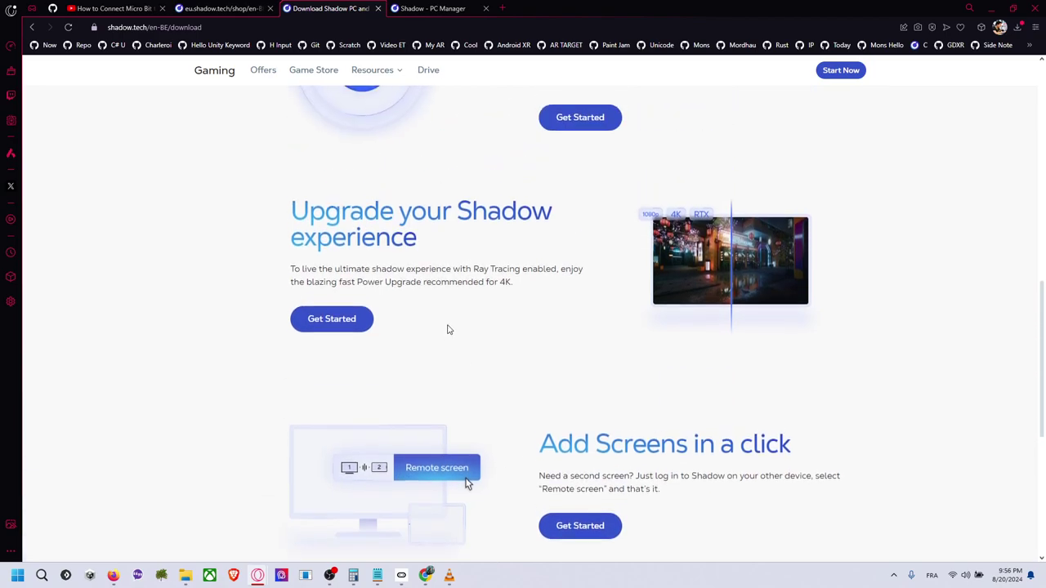
pyautogui.scroll(2, 448, 329)
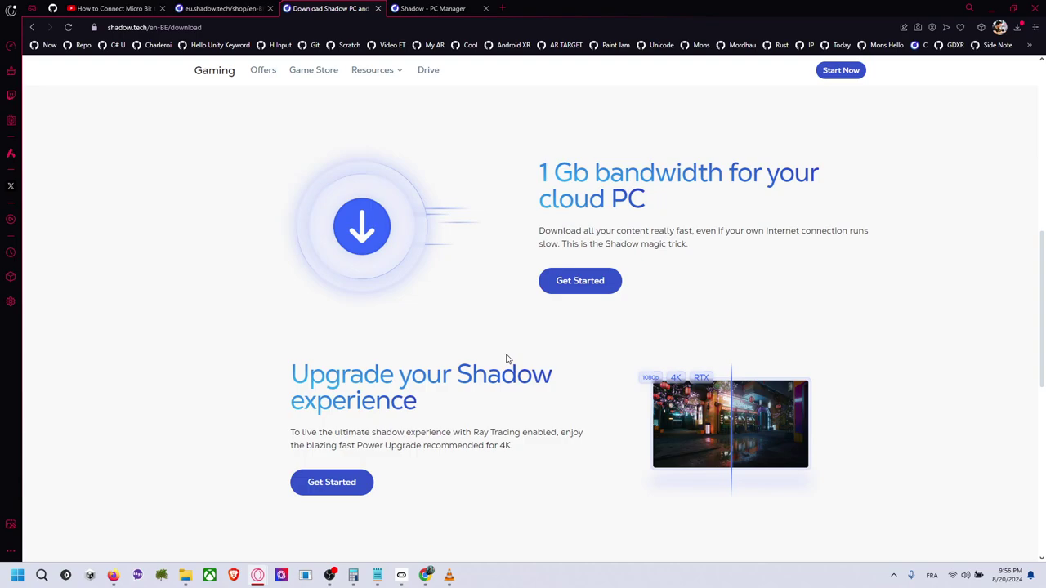
pyautogui.scroll(-2, 483, 364)
pyautogui.scroll(-3, 479, 363)
pyautogui.scroll(1, 478, 254)
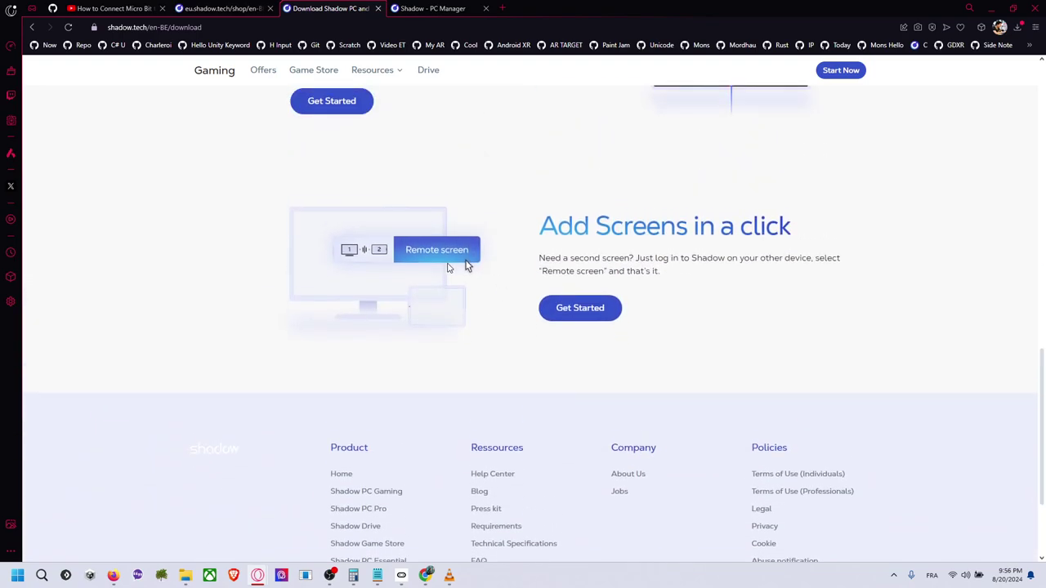
pyautogui.scroll(2, 567, 313)
pyautogui.scroll(4, 564, 319)
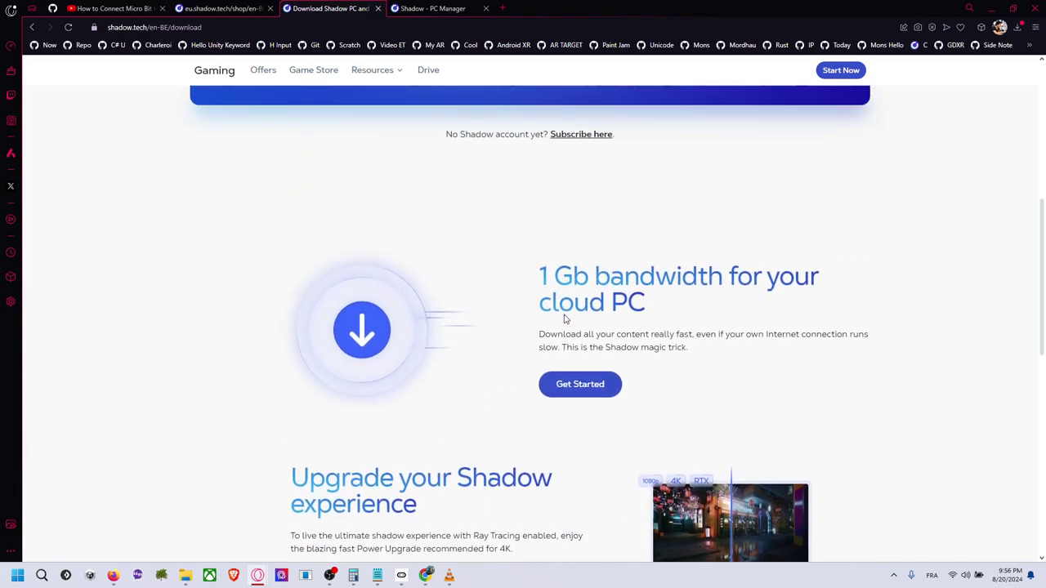
pyautogui.scroll(2, 564, 319)
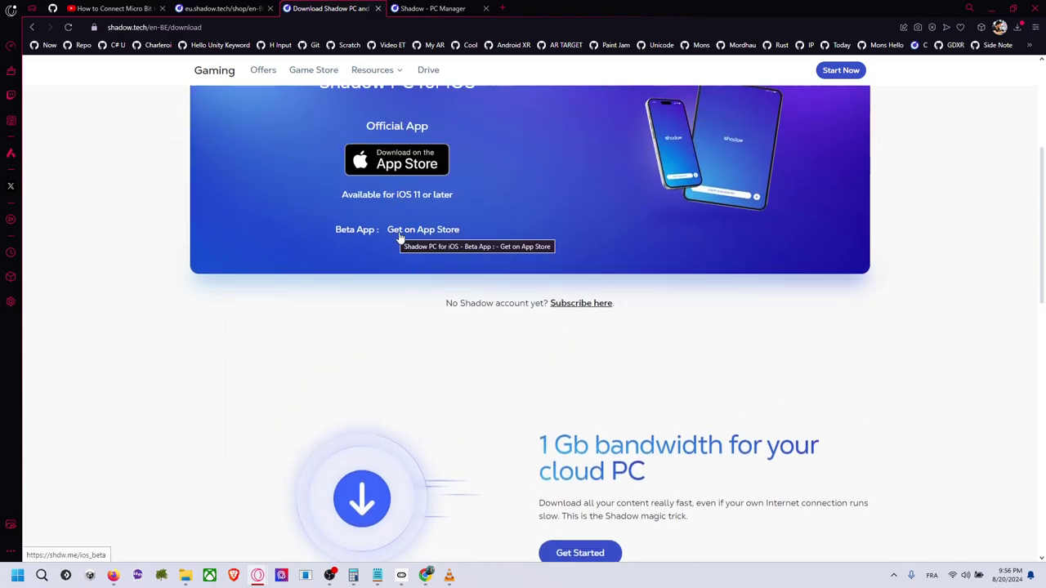
pyautogui.scroll(1, 402, 241)
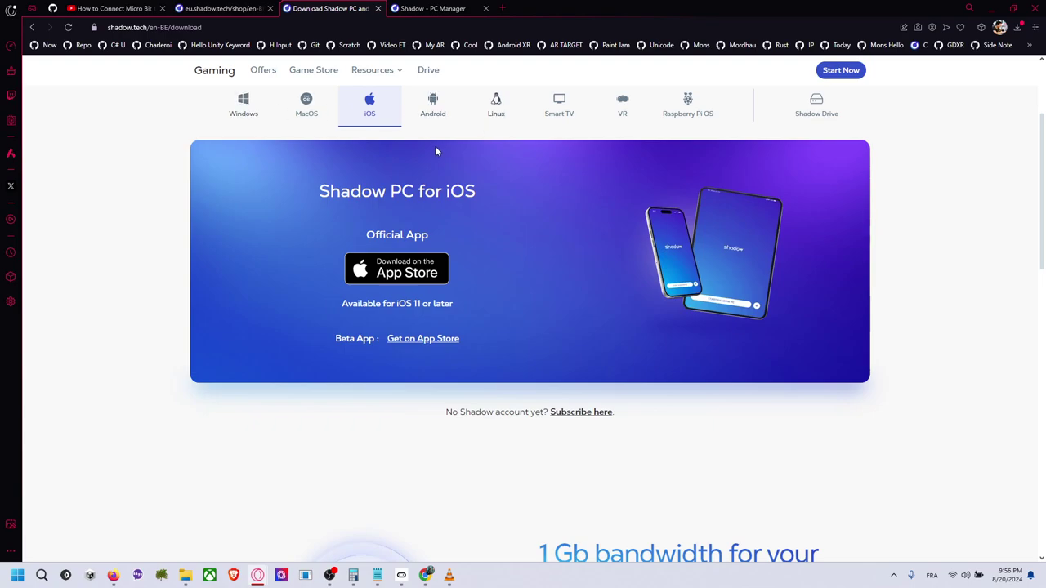
pyautogui.scroll(1, 434, 152)
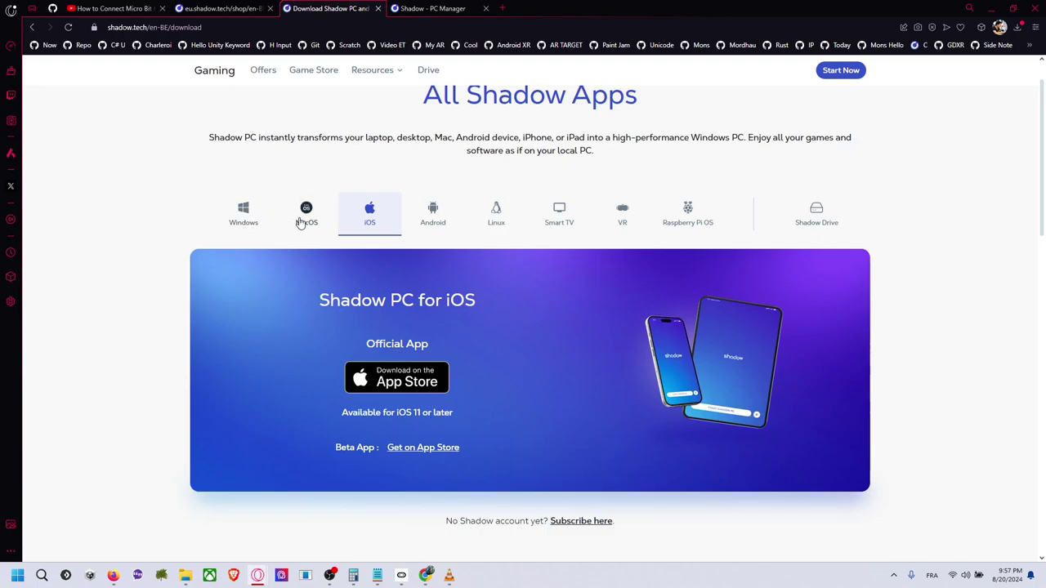
# Download and save the 64-bit Windows Shadow installer
pyautogui.click(244, 222)
pyautogui.scroll(-2, 340, 231)
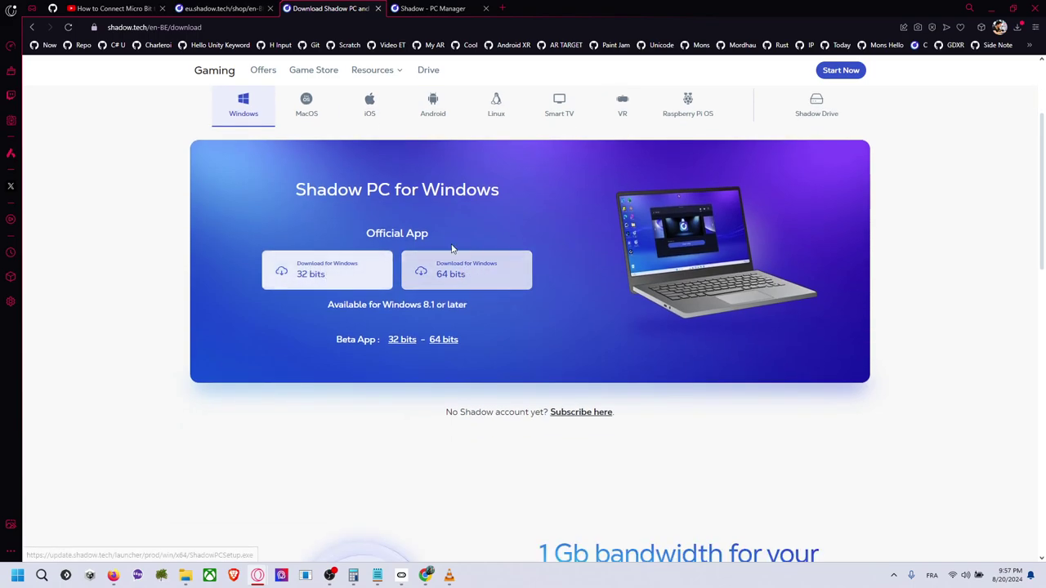
pyautogui.click(467, 275)
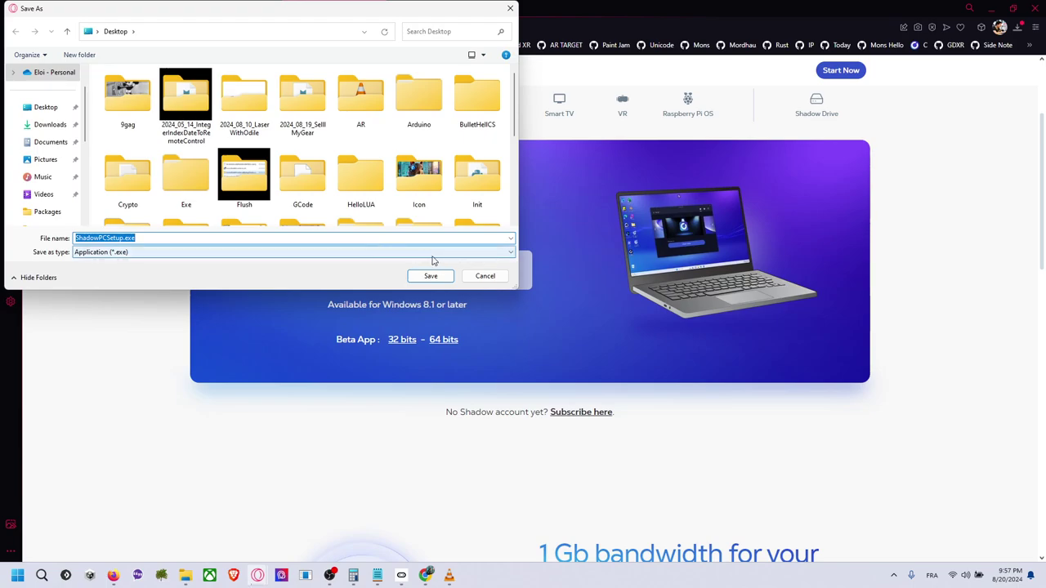
pyautogui.click(431, 276)
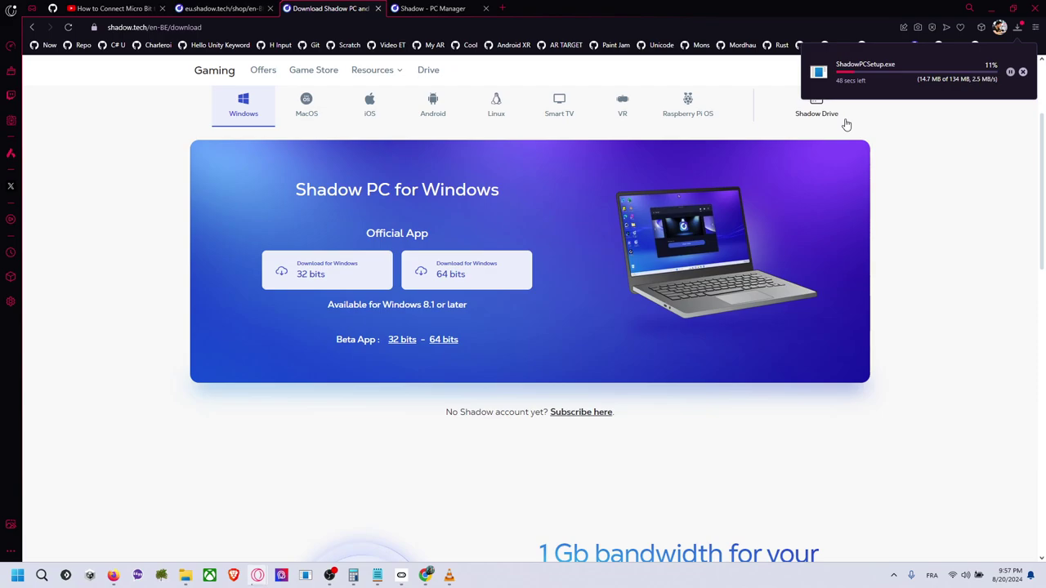
# Start signing in to the Shadow account from the launcher's LOG IN button
pyautogui.scroll(-2, 621, 245)
pyautogui.scroll(1, 621, 239)
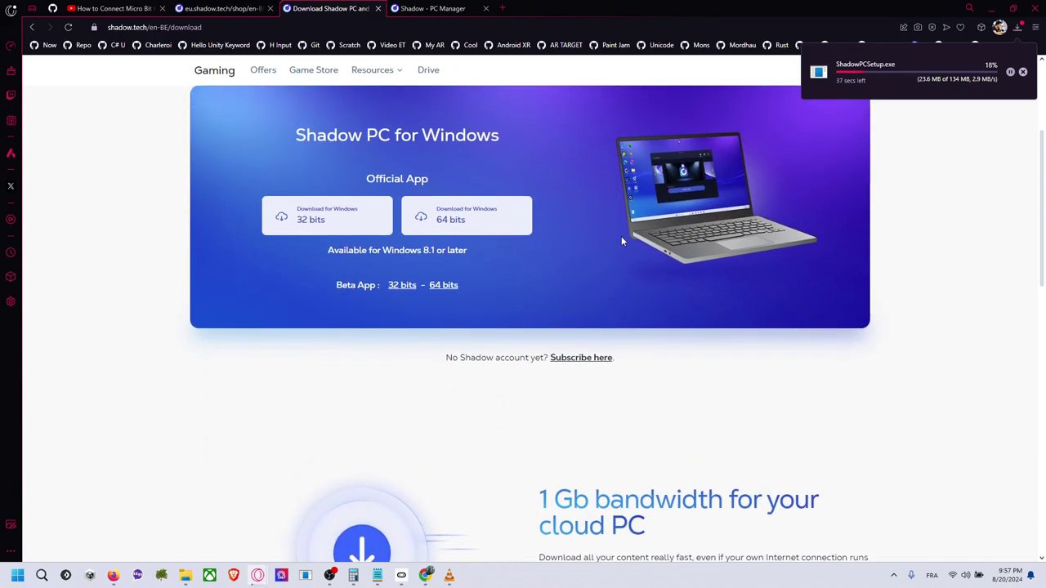
pyautogui.scroll(-1, 604, 246)
pyautogui.scroll(1, 590, 251)
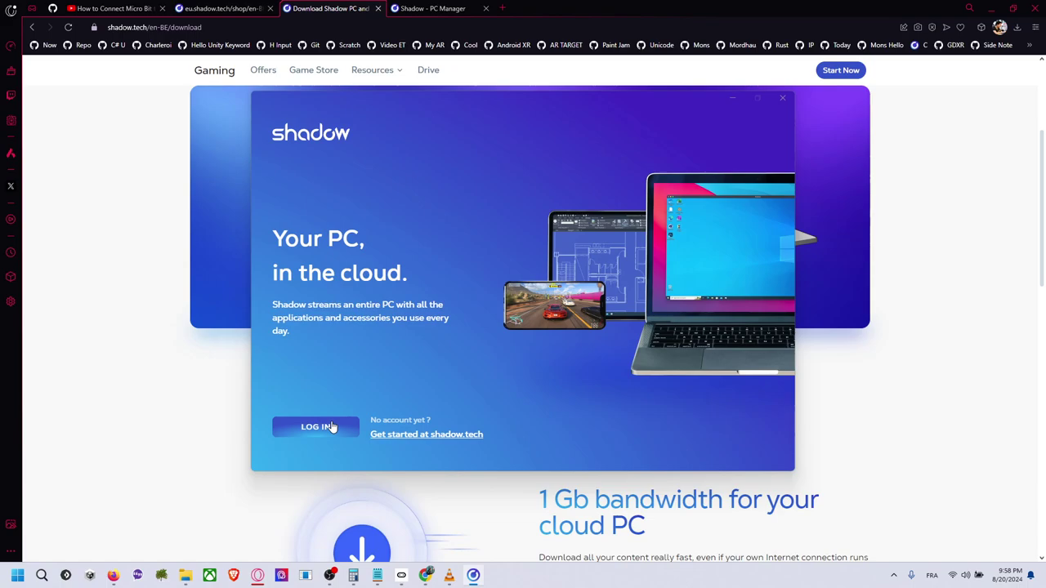
pyautogui.click(332, 427)
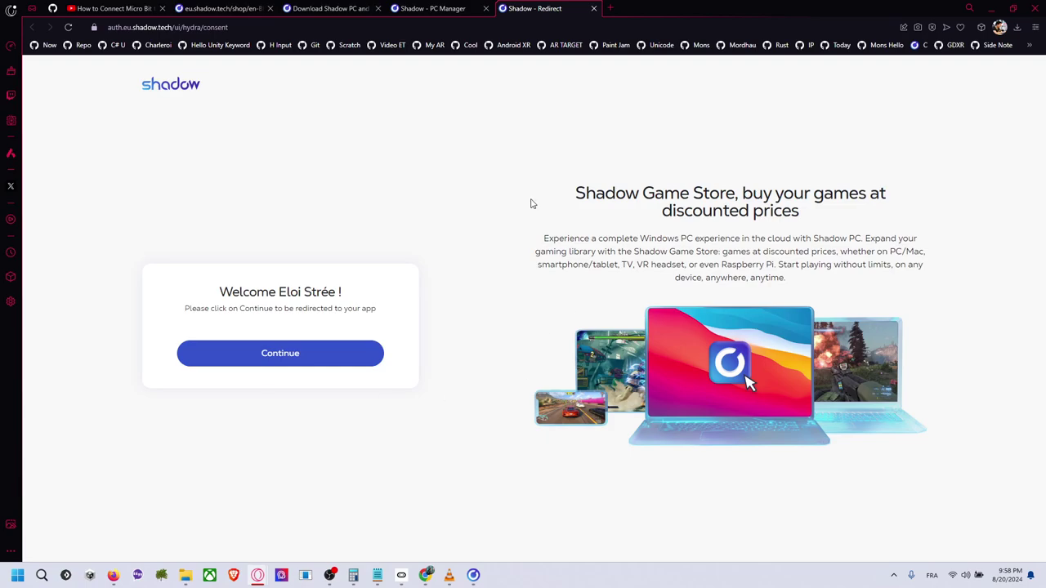
# Continue past the consent page, close the Shadow app, and look for the installer in File Explorer
pyautogui.click(328, 357)
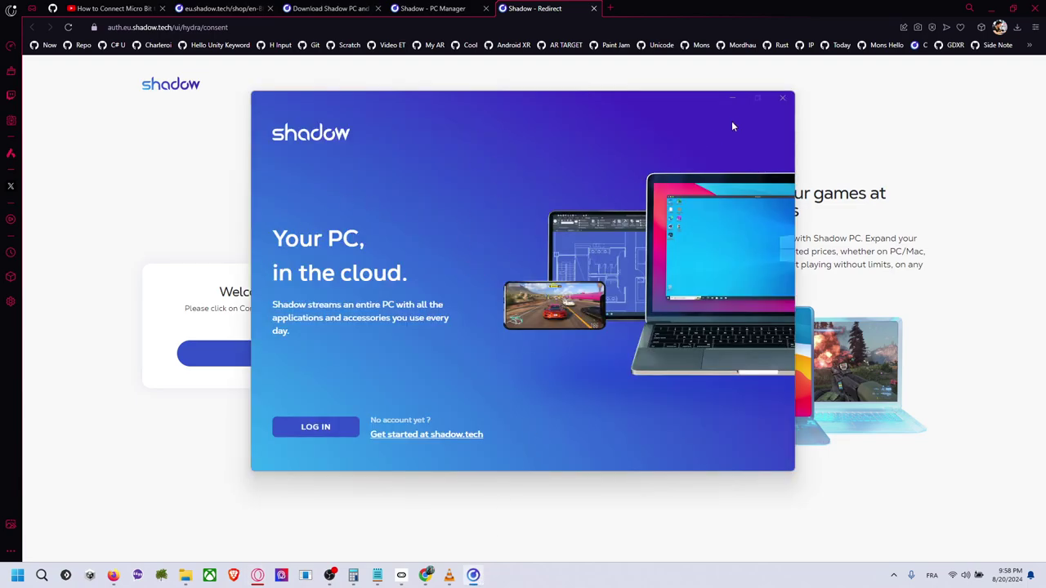
pyautogui.click(784, 99)
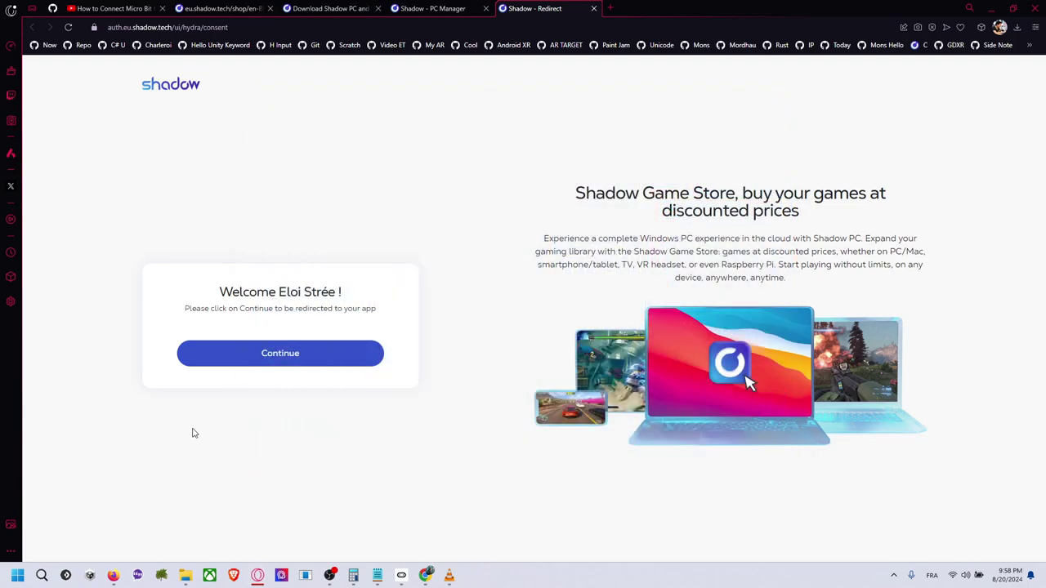
pyautogui.click(186, 575)
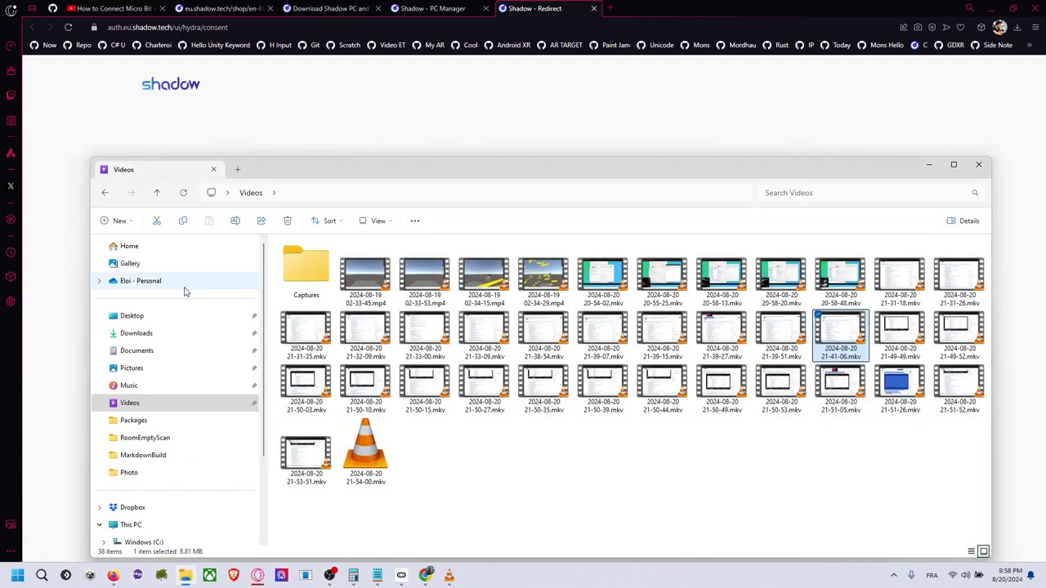
pyautogui.click(147, 335)
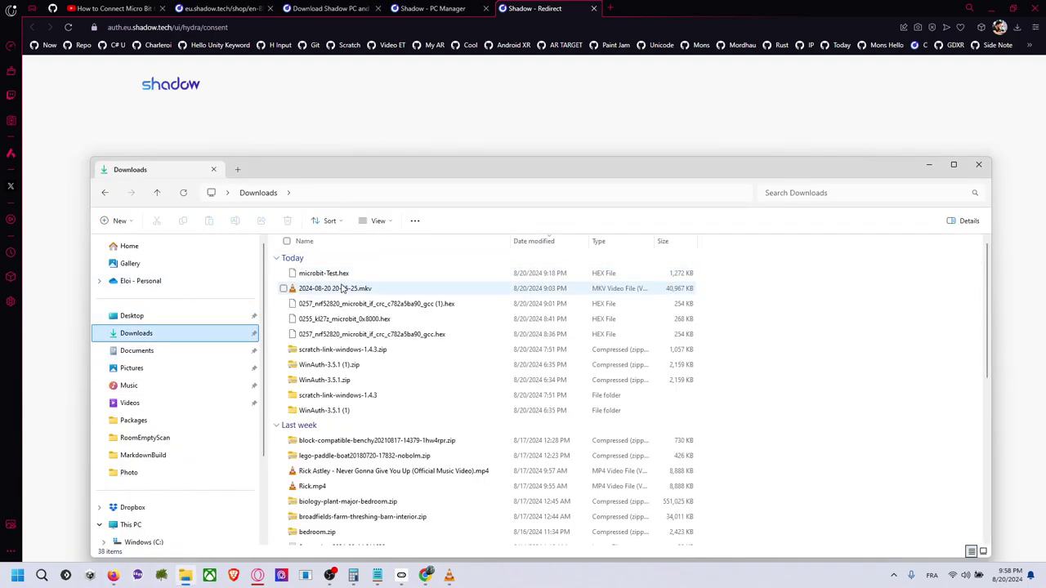
pyautogui.click(172, 318)
# Run ShadowPCSetup from the browser's downloads list and log in from the launcher
pyautogui.click(1018, 27)
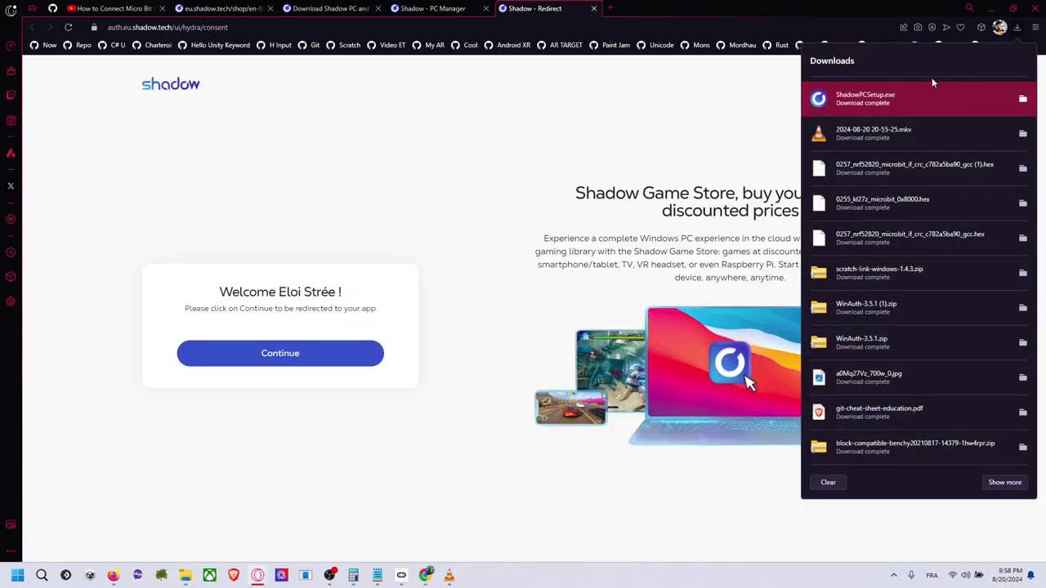
pyautogui.click(928, 88)
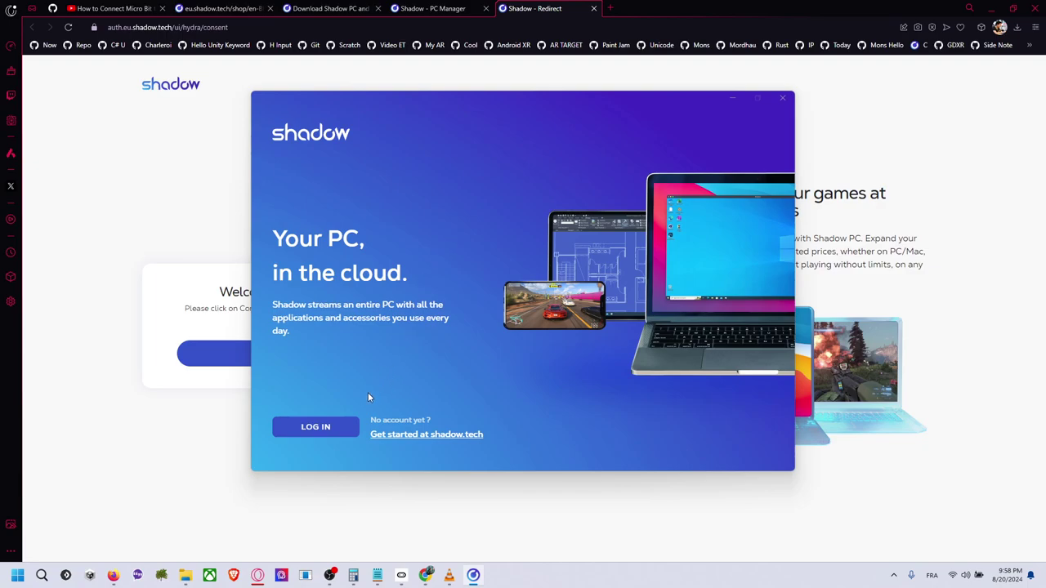
pyautogui.click(336, 430)
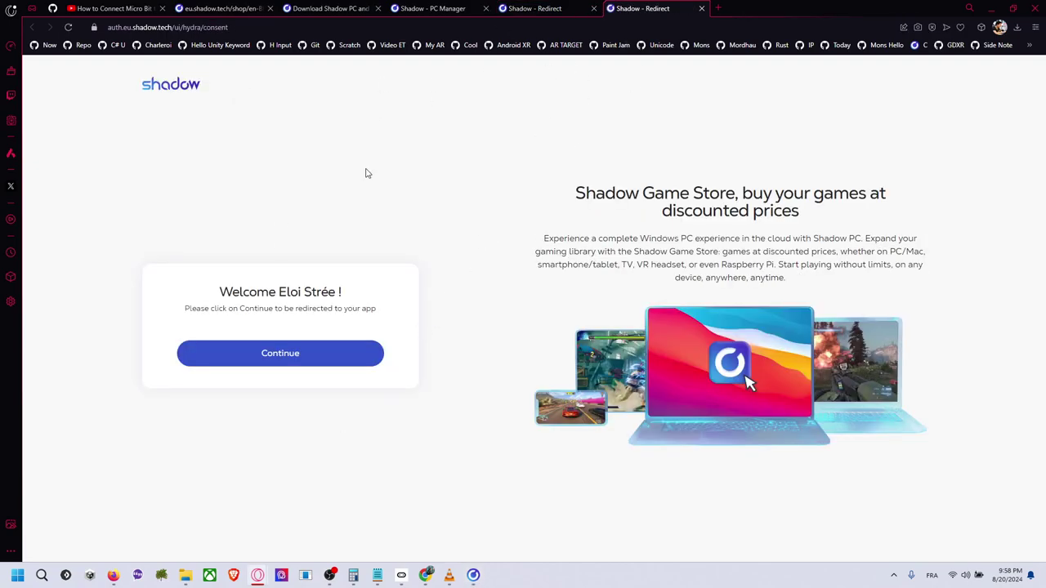
# Continue from the consent page and press START NOW to stream the cloud PC
pyautogui.click(333, 361)
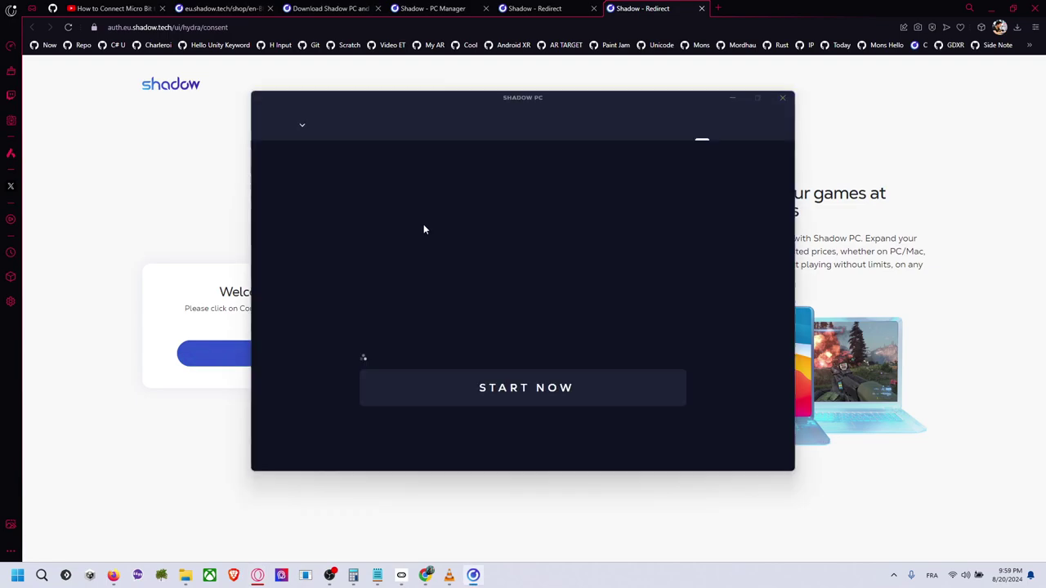
pyautogui.moveTo(557, 115); pyautogui.dragTo(589, 105)
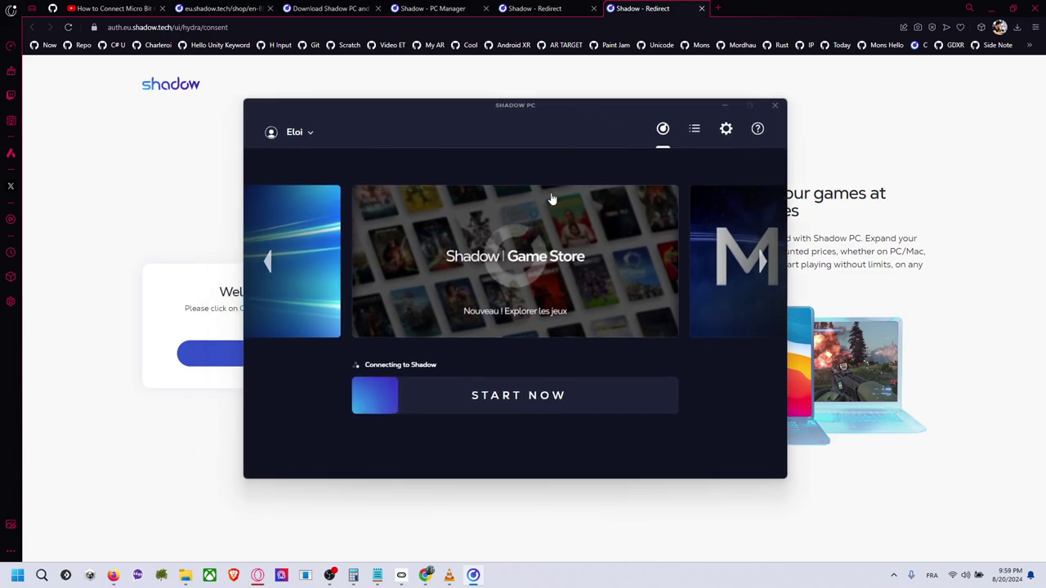
pyautogui.click(487, 394)
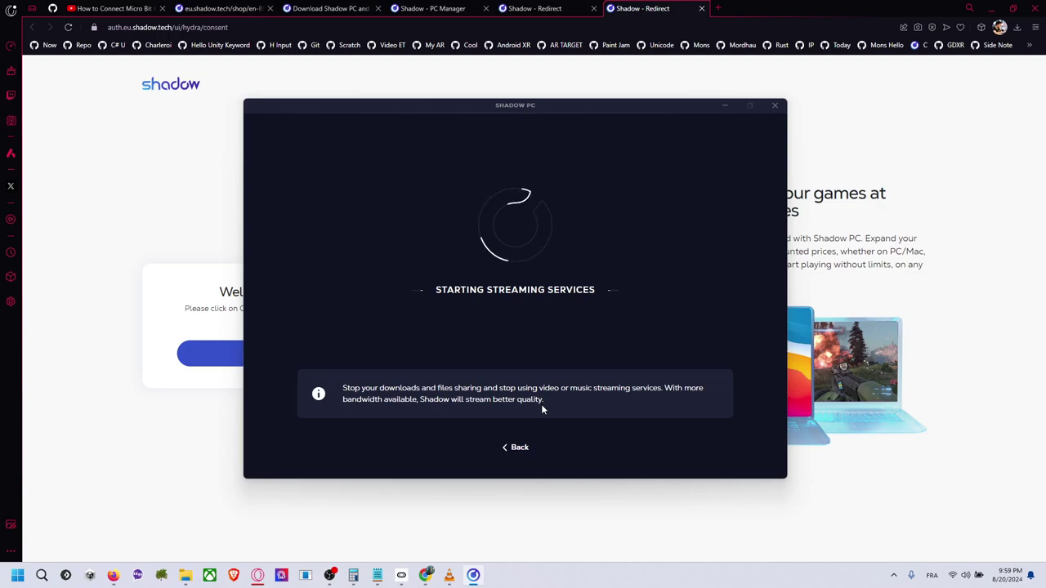
pyautogui.moveTo(616, 128); pyautogui.dragTo(620, 121)
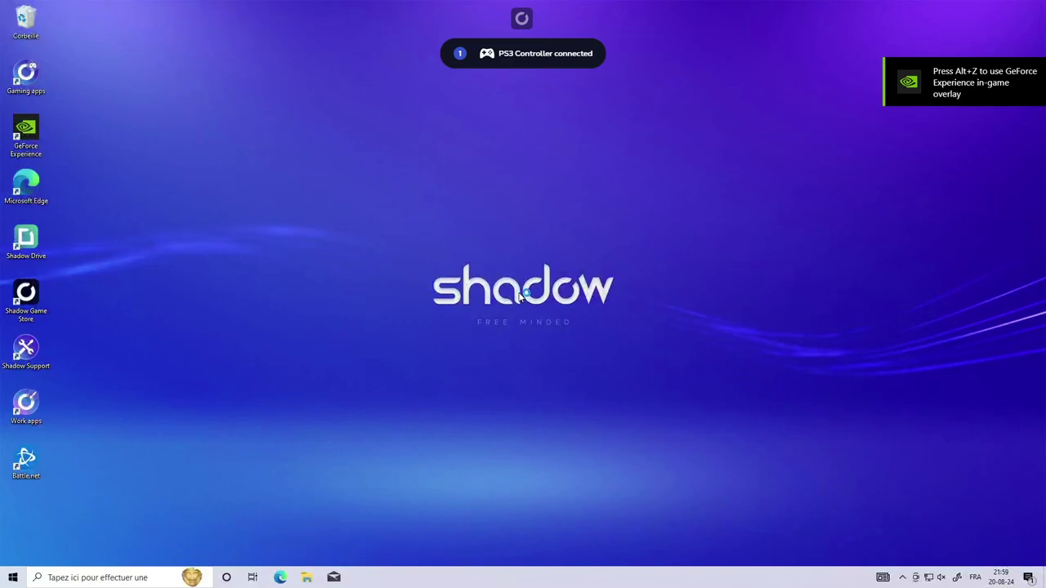
# Search 'langu' from Start and open the language settings
pyautogui.click(66, 577)
pyautogui.press('super')
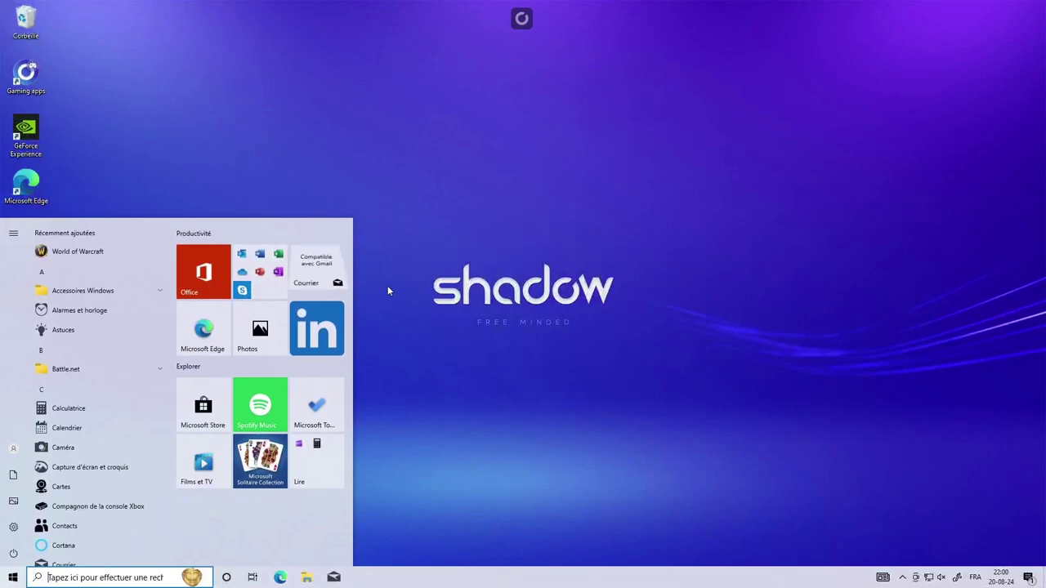
pyautogui.write('lay')
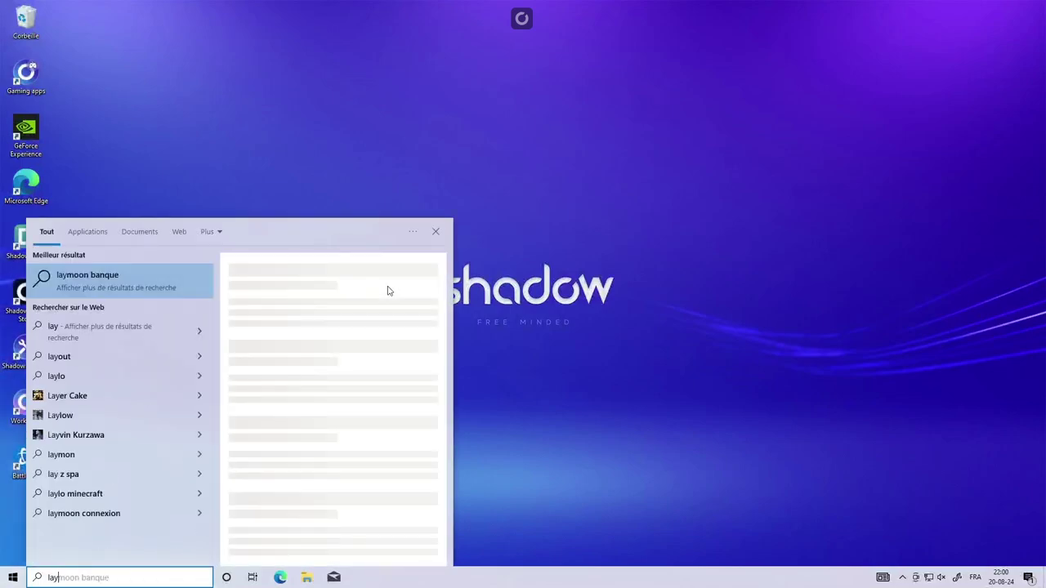
pyautogui.press('BackSpace')
pyautogui.press('BackSpace')
pyautogui.press('BackSpace')
pyautogui.write('langu')
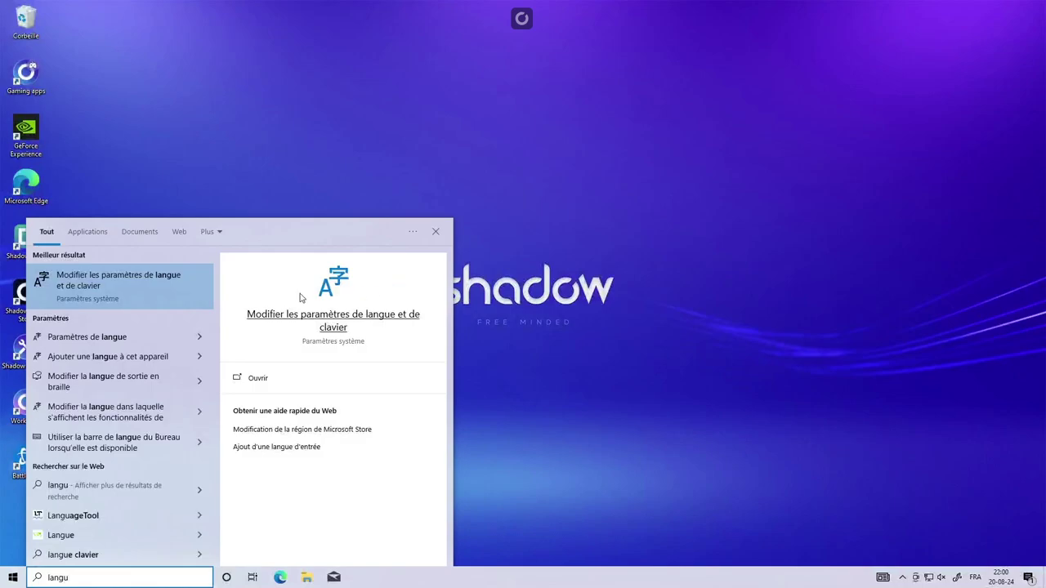
pyautogui.click(300, 301)
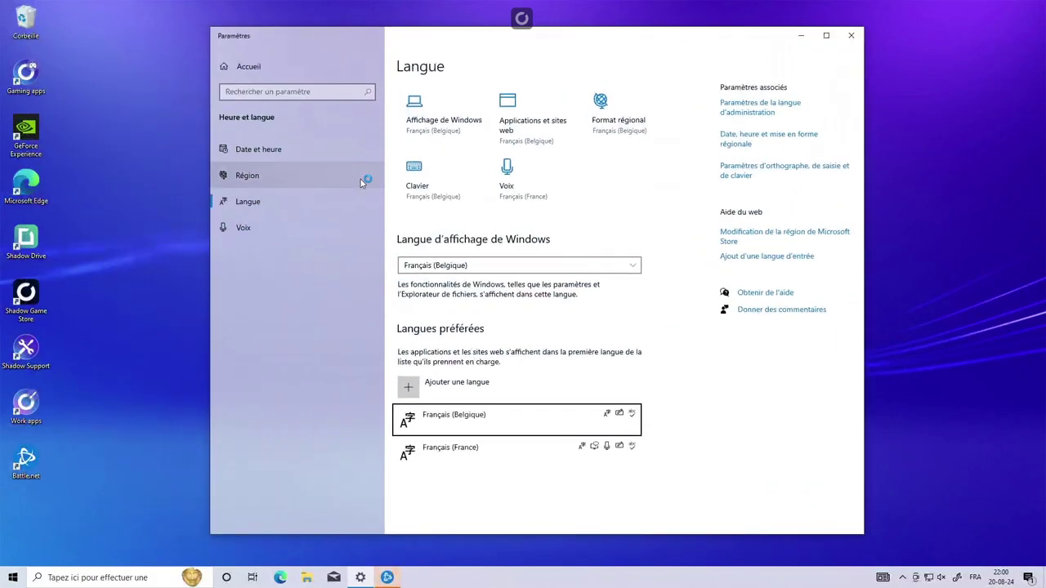
# Search 'francais' under Ajouter une langue, then cancel and close Paramètres
pyautogui.click(466, 392)
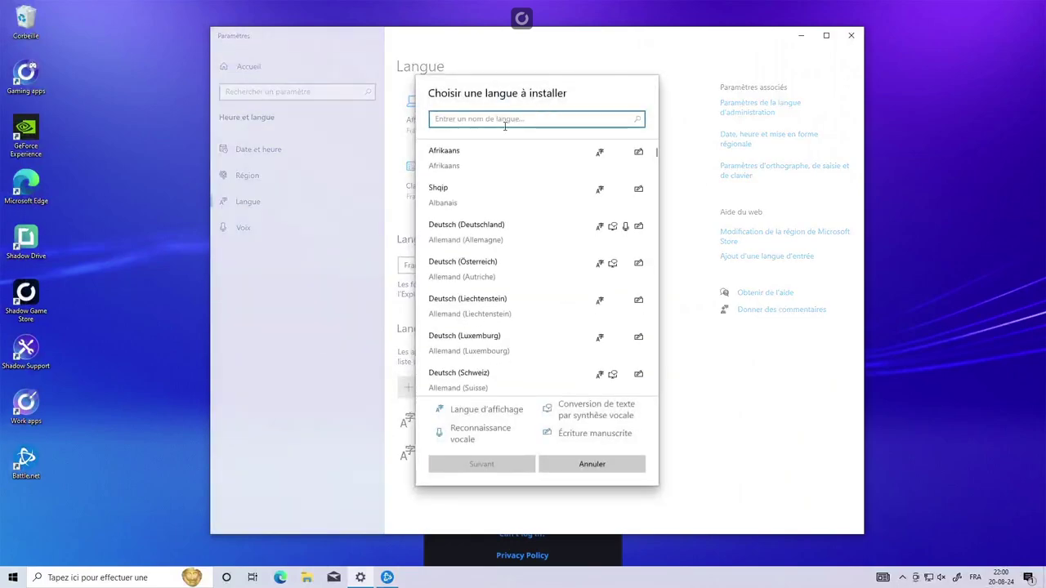
pyautogui.write('fran')
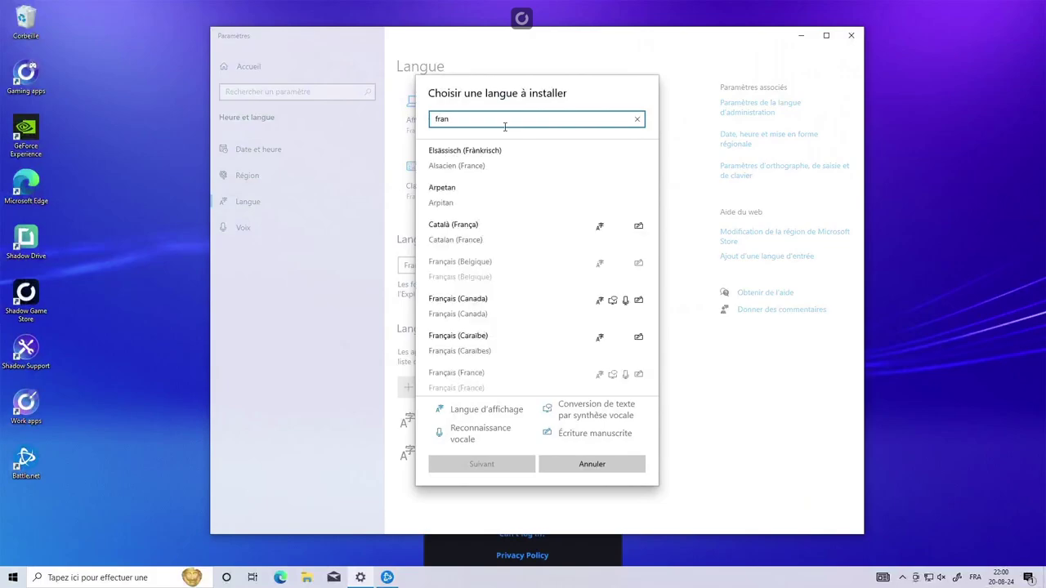
pyautogui.write('cais')
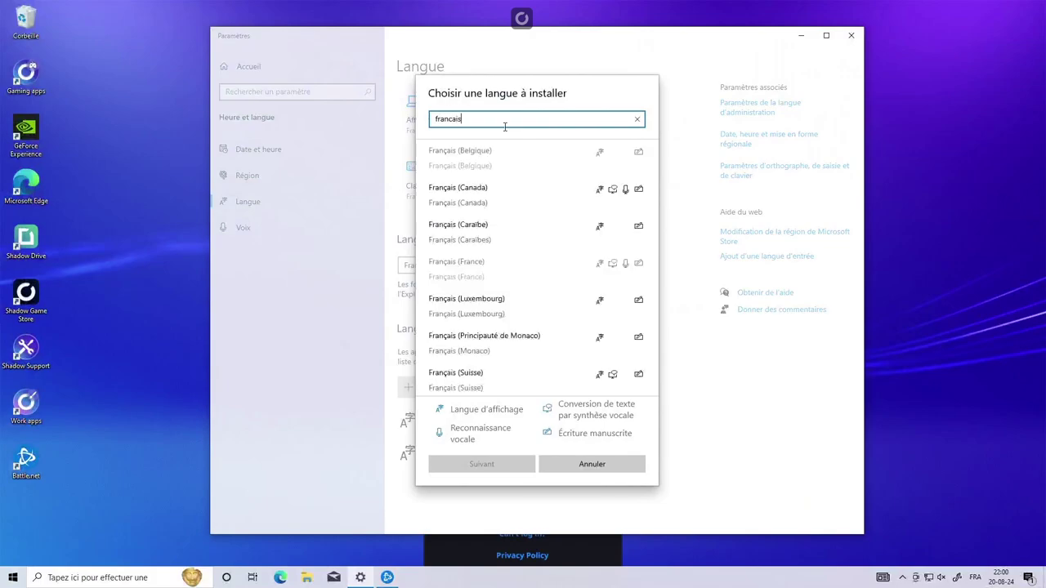
pyautogui.moveTo(535, 261)
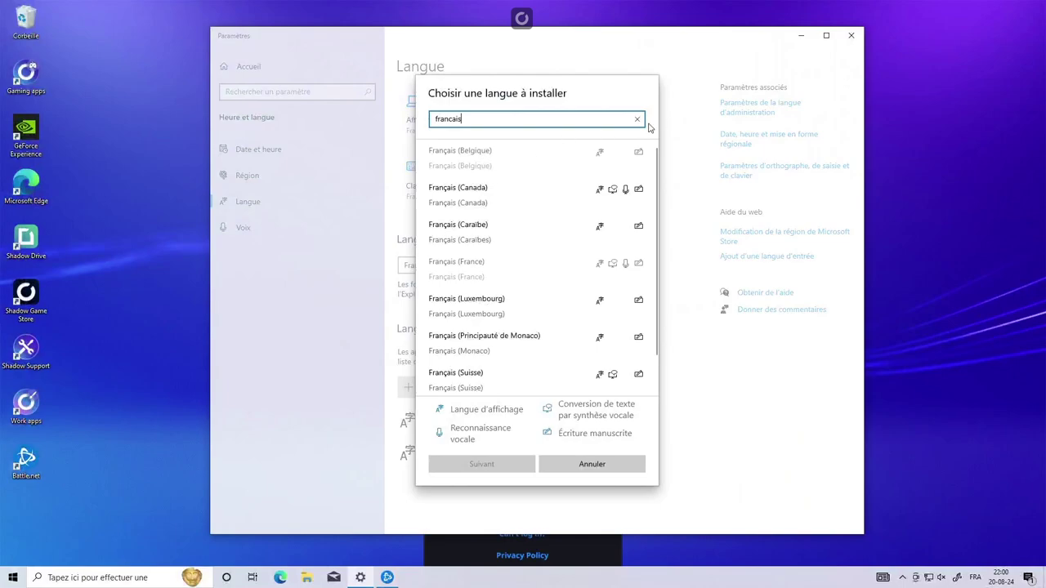
pyautogui.click(622, 471)
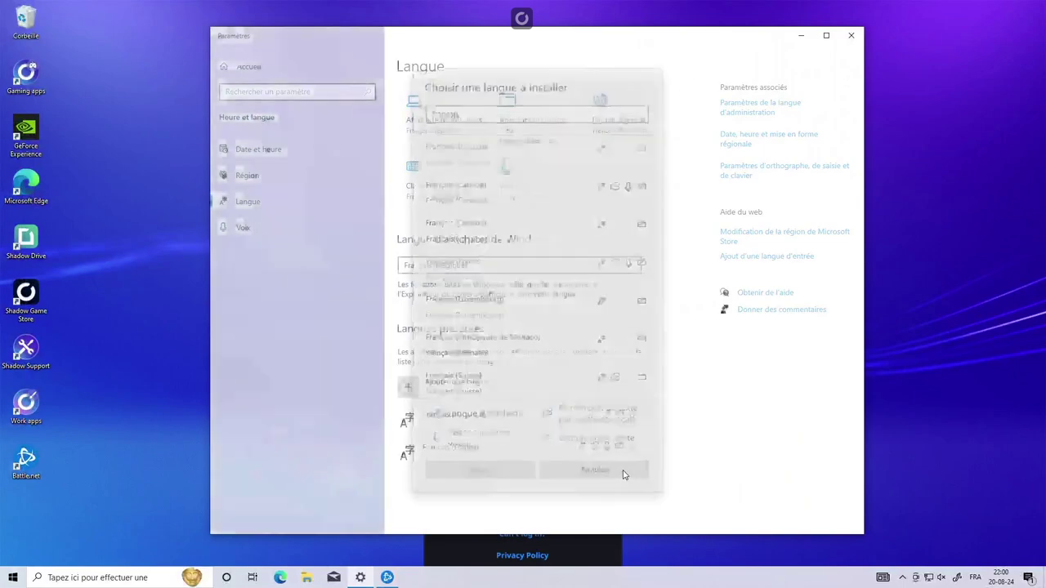
pyautogui.click(851, 35)
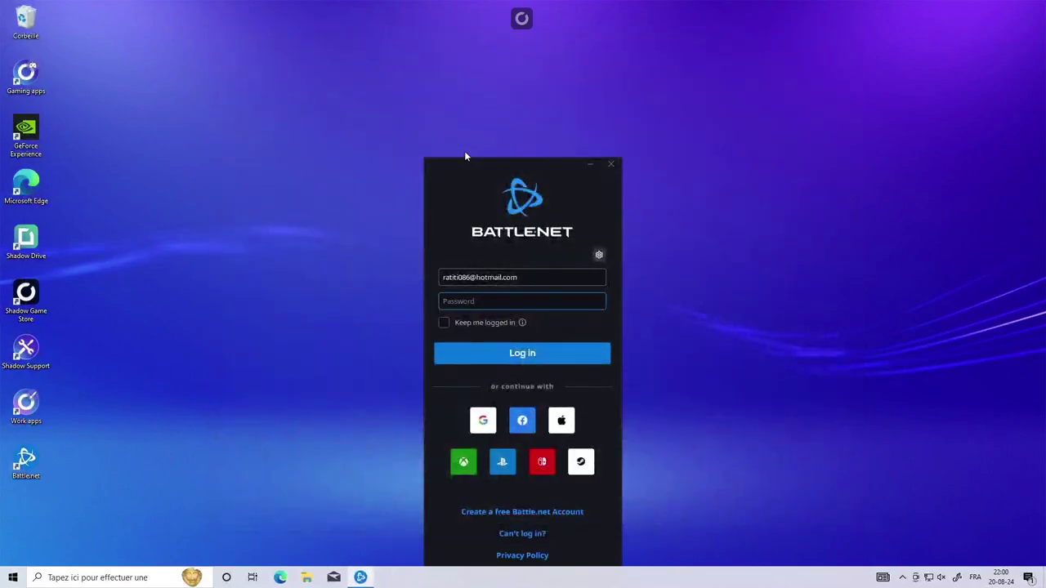
# Close Battle.net, check the tray icons and Start menu, then open the Shadow Quick Menu
pyautogui.click(610, 163)
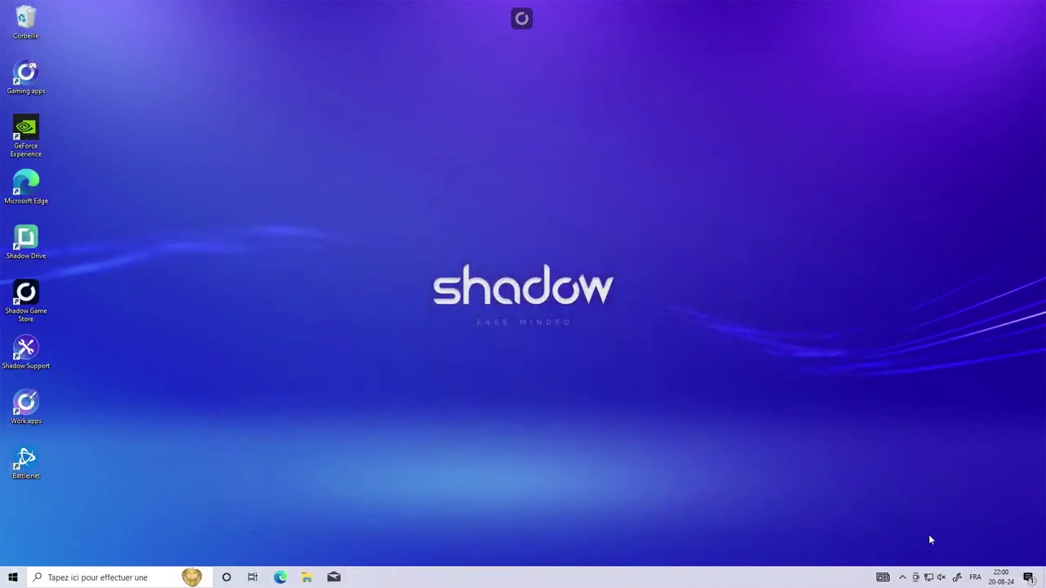
pyautogui.click(902, 577)
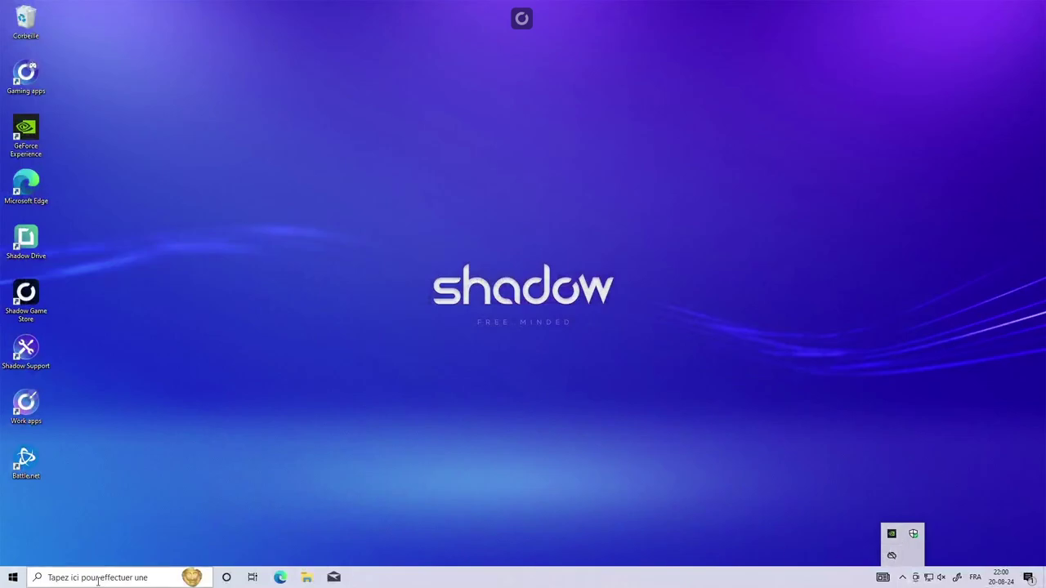
pyautogui.click(13, 578)
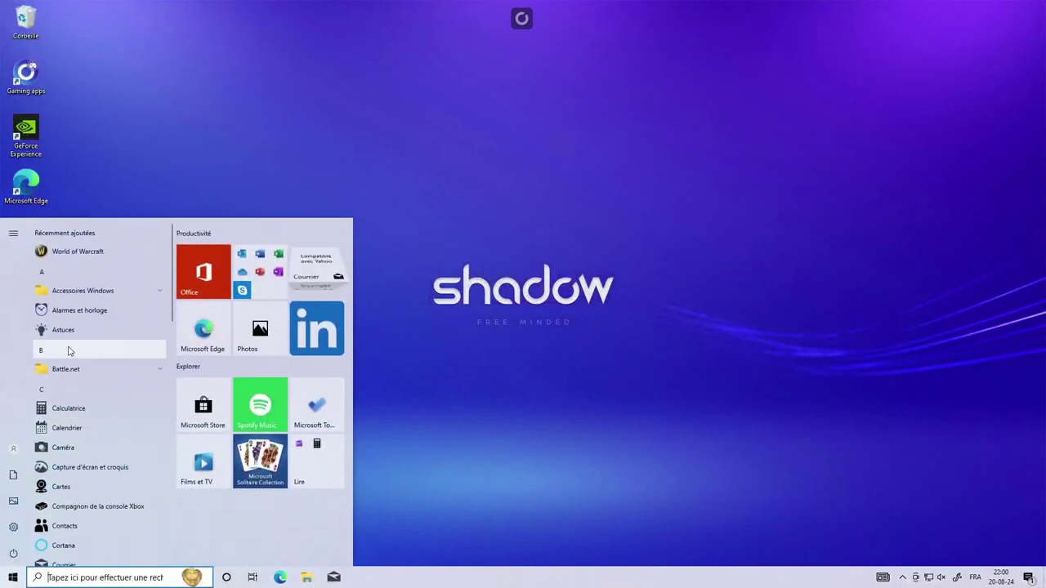
pyautogui.click(717, 256)
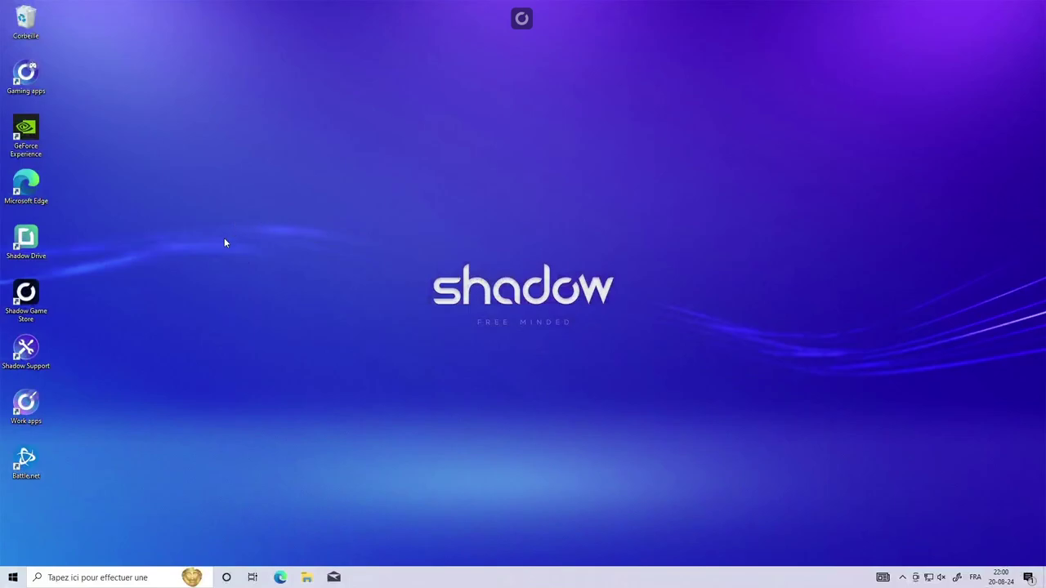
pyautogui.click(522, 18)
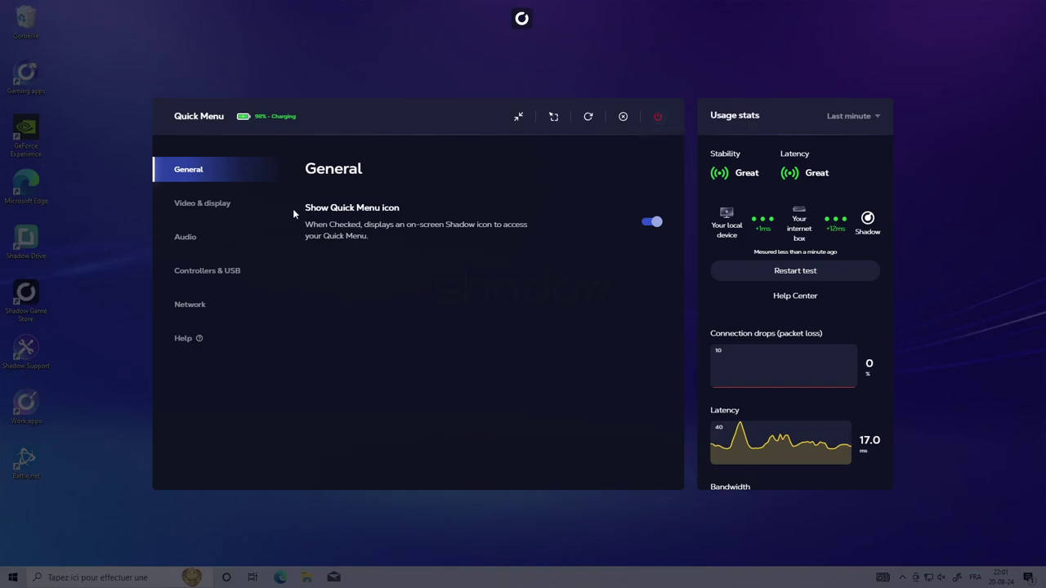
# Browse the Video & display, Audio and Controllers & USB sections, ending on Network's 6 Mb/s bit rate
pyautogui.click(230, 211)
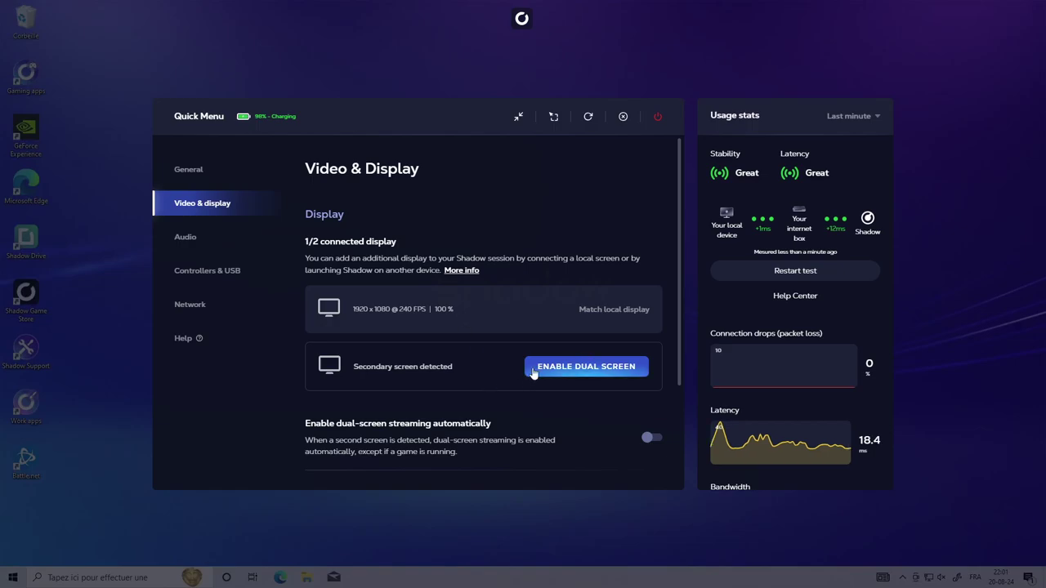
pyautogui.scroll(-3, 502, 356)
pyautogui.scroll(-1, 464, 331)
pyautogui.click(185, 237)
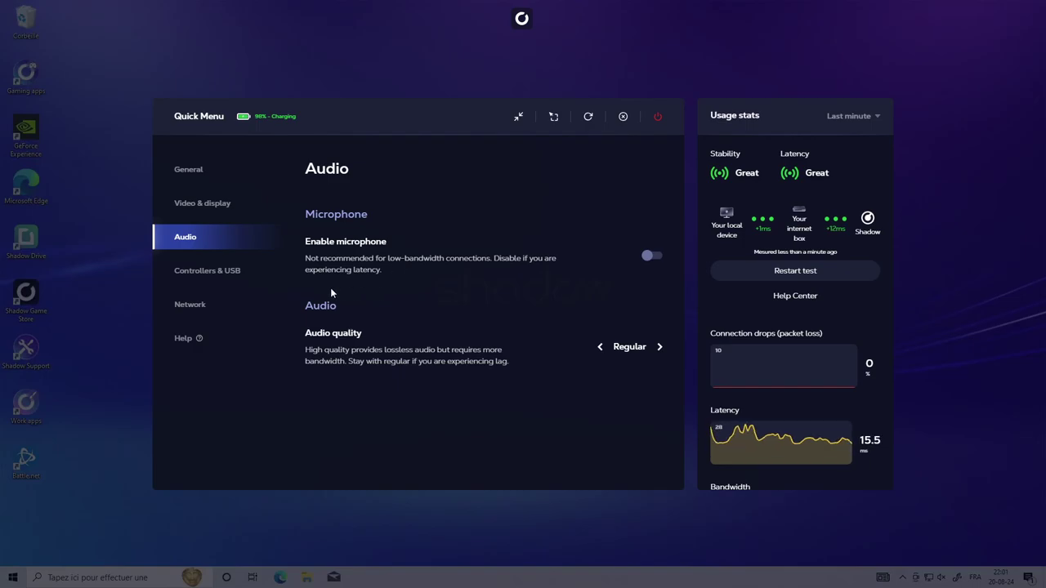
pyautogui.click(250, 271)
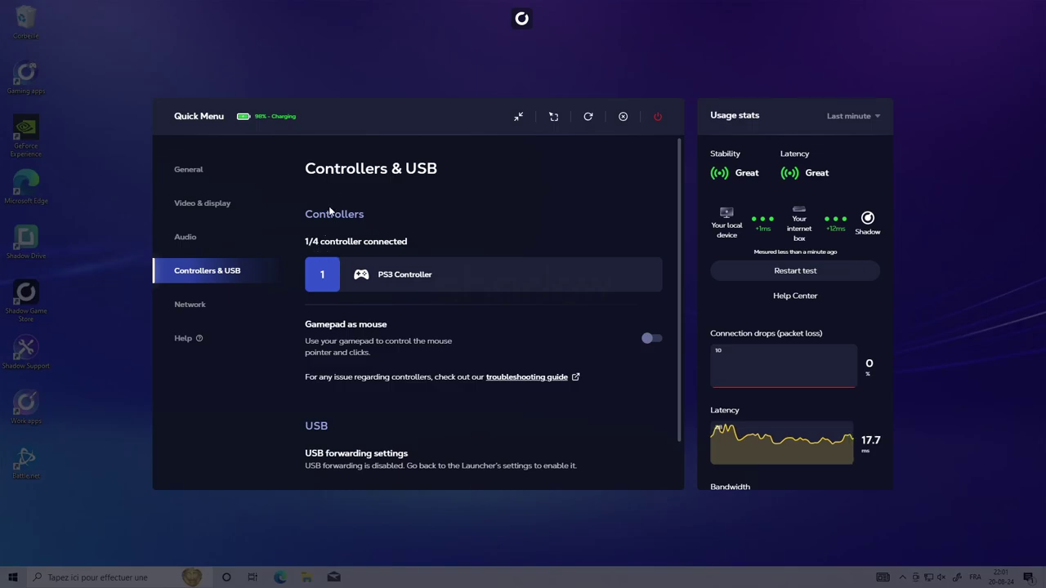
pyautogui.click(262, 306)
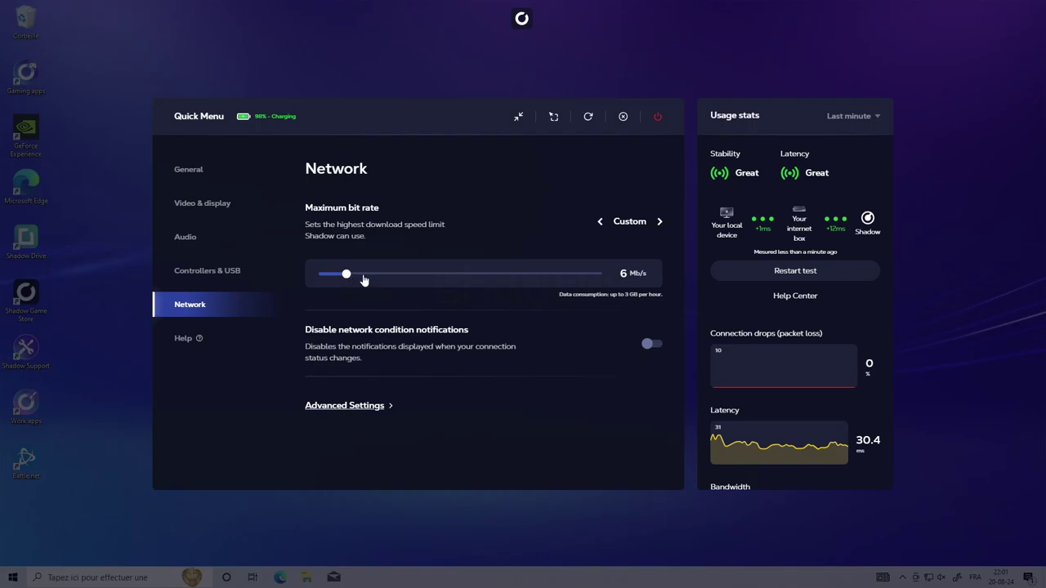
# Set the maximum bit rate slider to 5 Mb/s (2 GB/hour), then view the Help section
pyautogui.moveTo(365, 280)
pyautogui.mouseDown()
pyautogui.moveTo(450, 283)
pyautogui.moveTo(438, 270)
pyautogui.moveTo(345, 273)
pyautogui.moveTo(399, 273)
pyautogui.mouseUp()
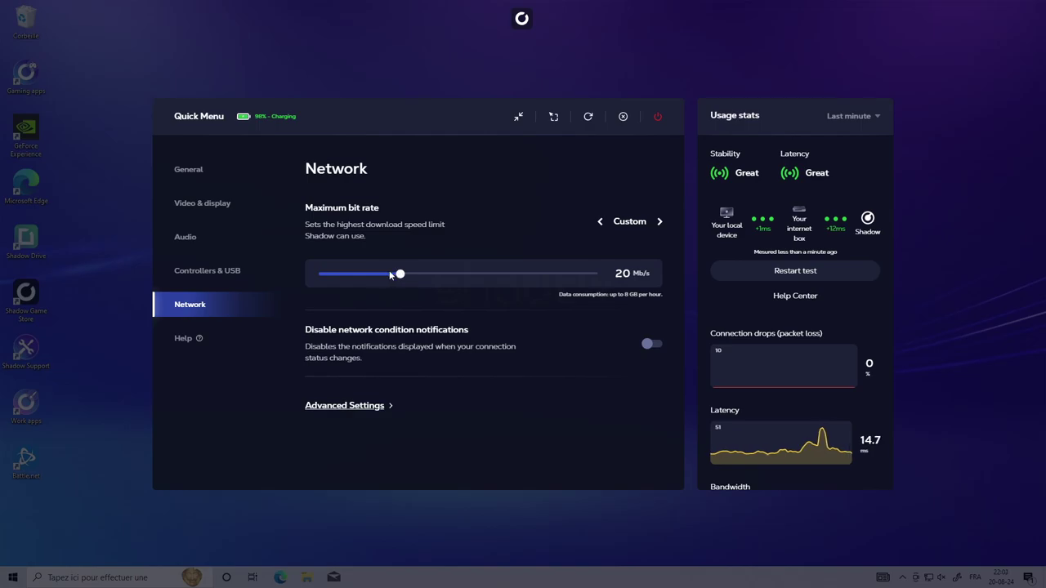
pyautogui.moveTo(391, 275); pyautogui.dragTo(325, 275)
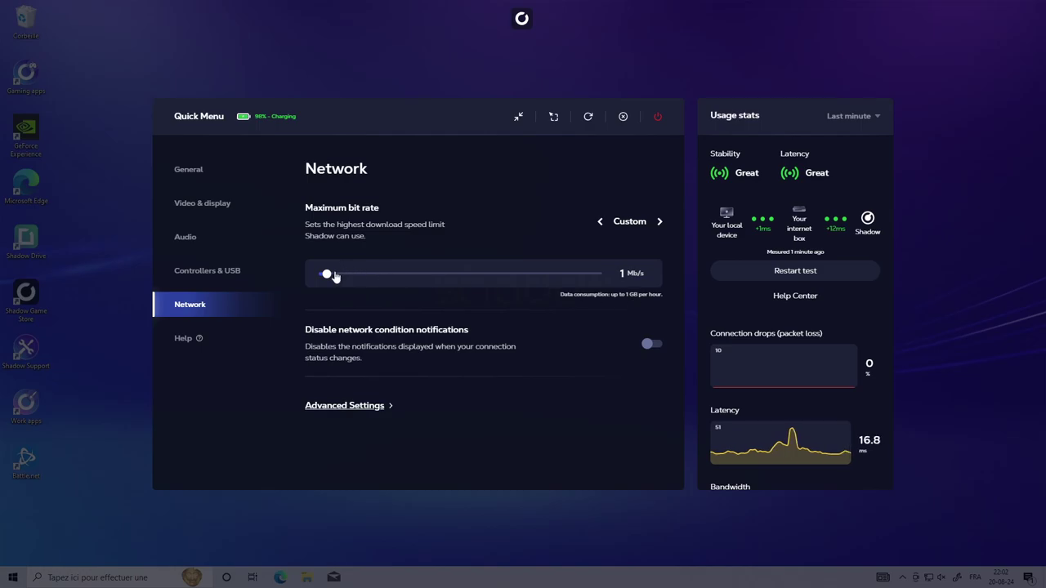
pyautogui.moveTo(329, 274); pyautogui.dragTo(342, 276)
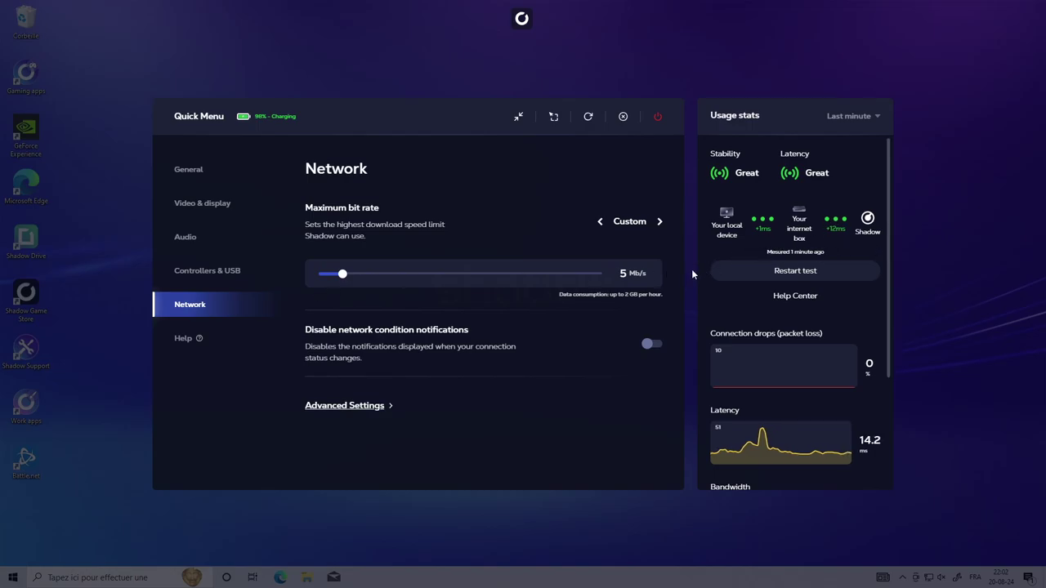
pyautogui.click(241, 341)
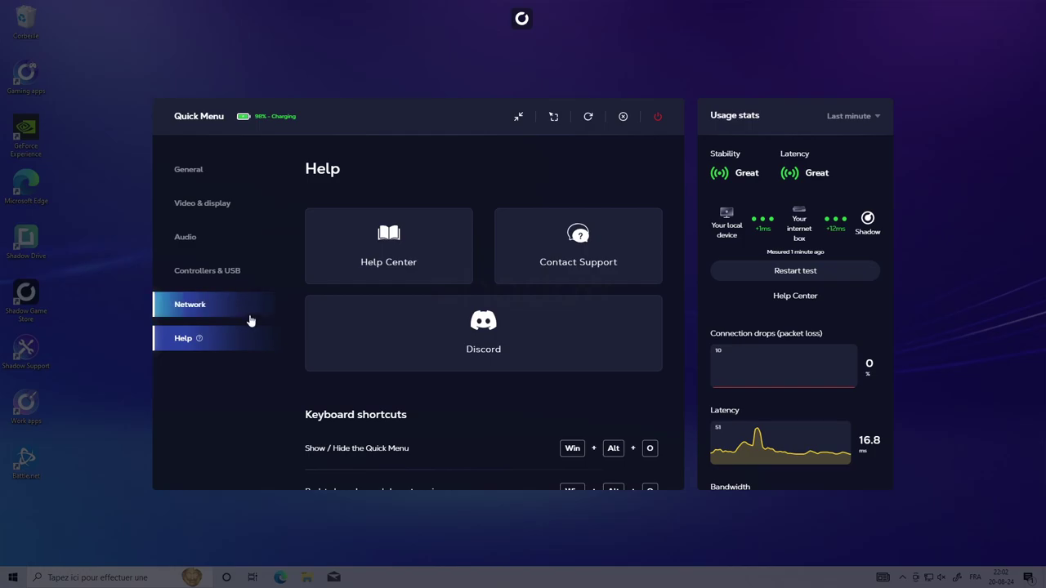
# Step back through Network, Controllers & USB and Audio to the General settings
pyautogui.click(245, 308)
pyautogui.click(229, 270)
pyautogui.click(225, 237)
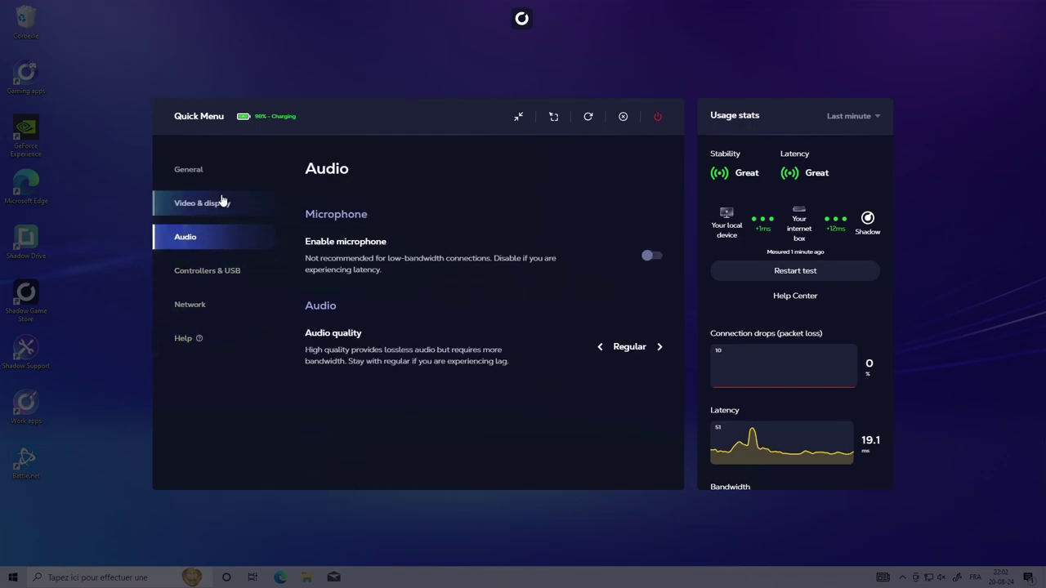
pyautogui.click(222, 202)
pyautogui.click(192, 170)
# Exit full-screen streaming, switch to the GitHub tab and back, and maximize the Shadow PC window
pyautogui.click(518, 117)
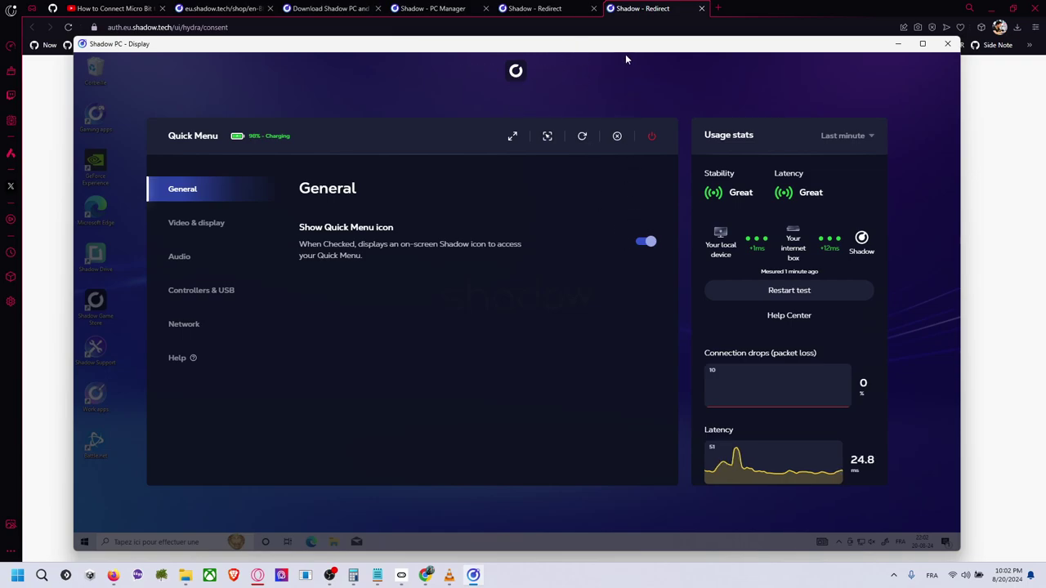
pyautogui.moveTo(625, 59); pyautogui.dragTo(642, 62)
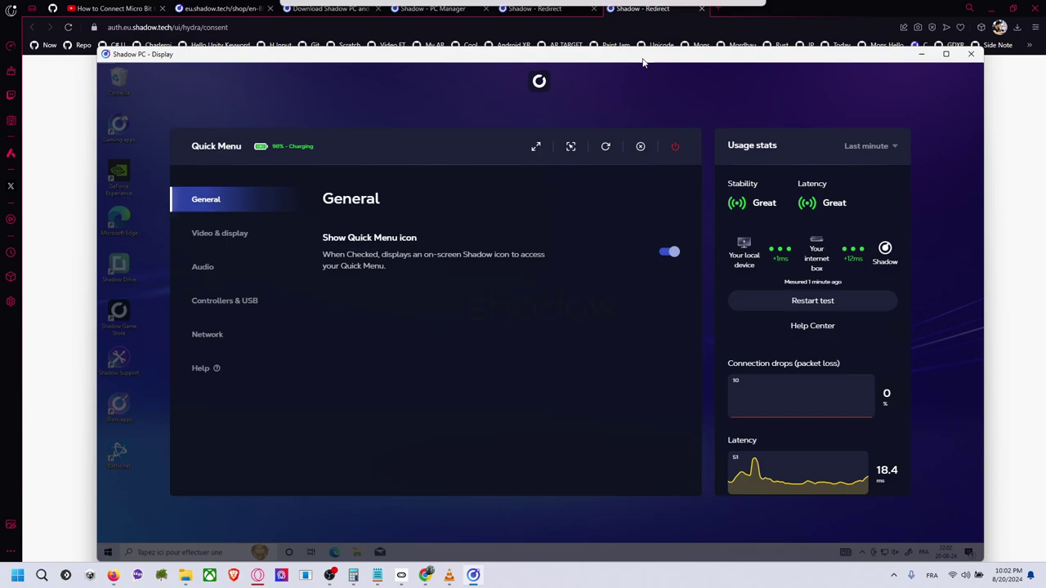
pyautogui.click(52, 8)
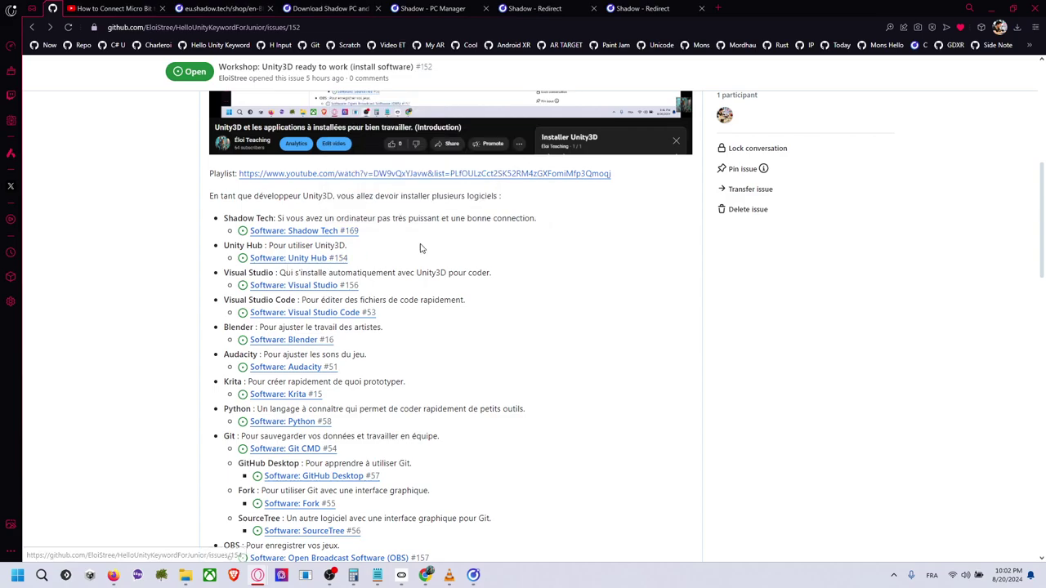
pyautogui.hotkey('alt', 'Tab')
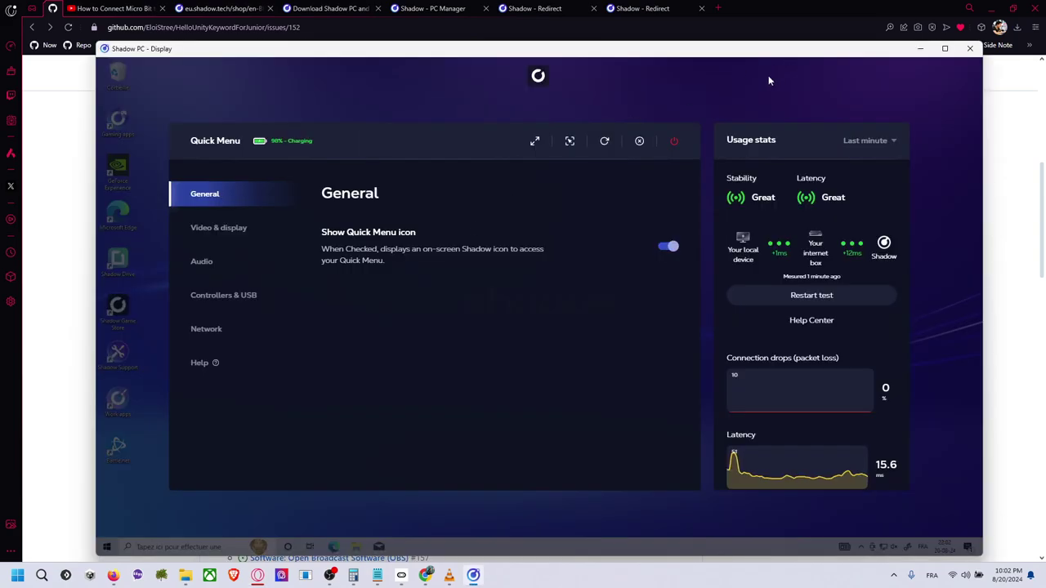
pyautogui.click(945, 48)
# Close the Quick Menu so the streamed cloud desktop fills the screen
pyautogui.click(595, 79)
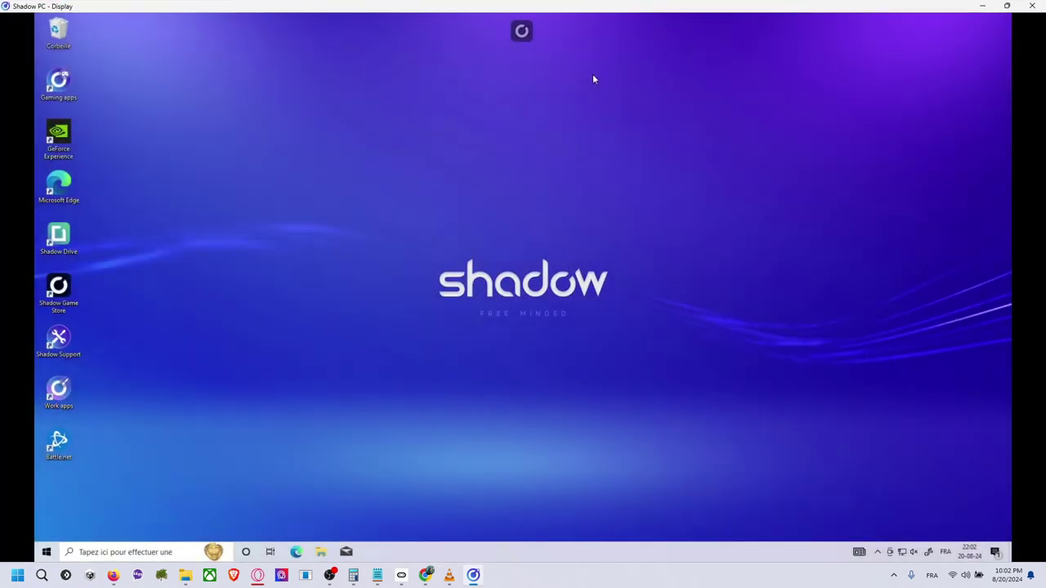
pyautogui.click(521, 31)
pyautogui.click(553, 107)
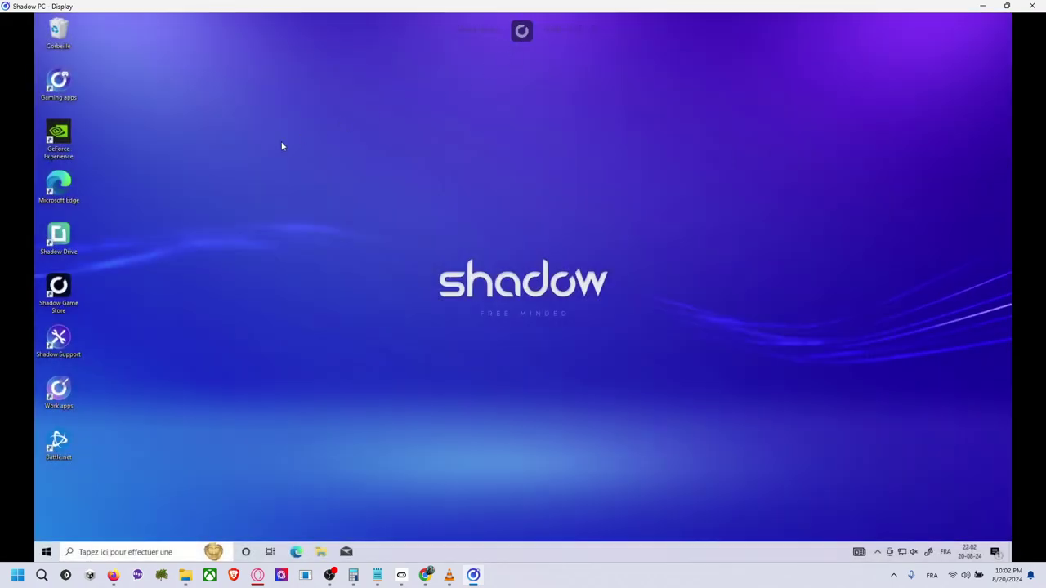